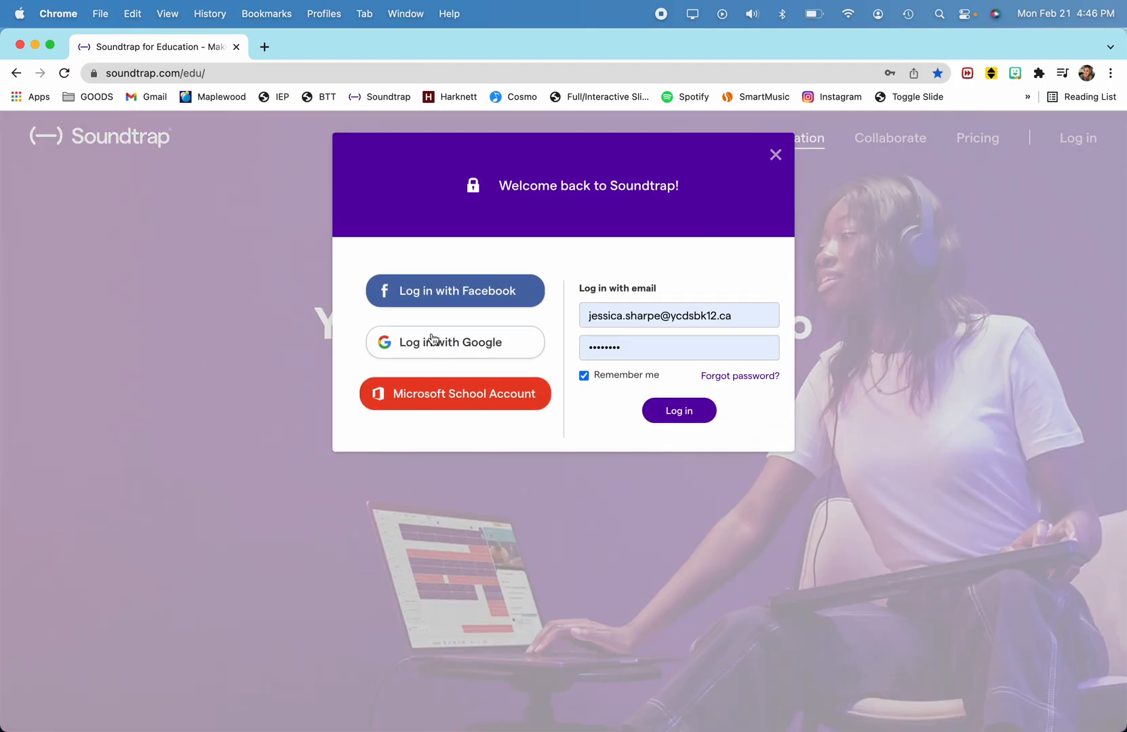
Step: Log in with the school board Google account and create a new music project from scratch in the studio
left_click(478, 337)
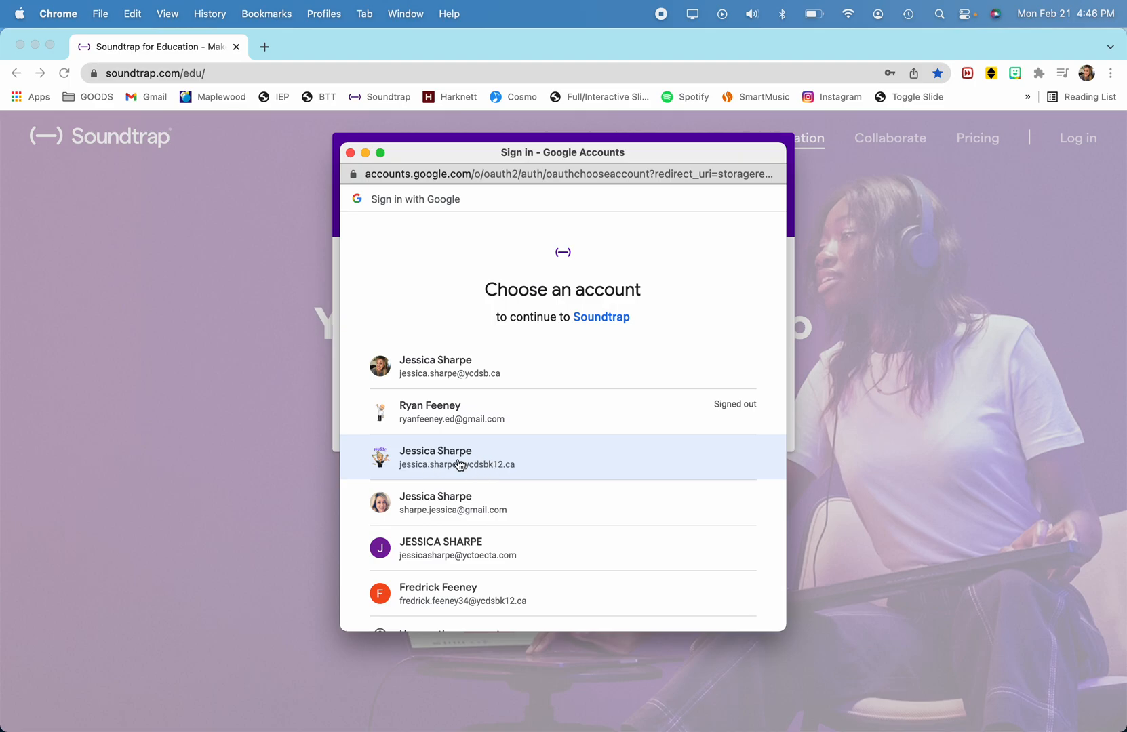
left_click(459, 465)
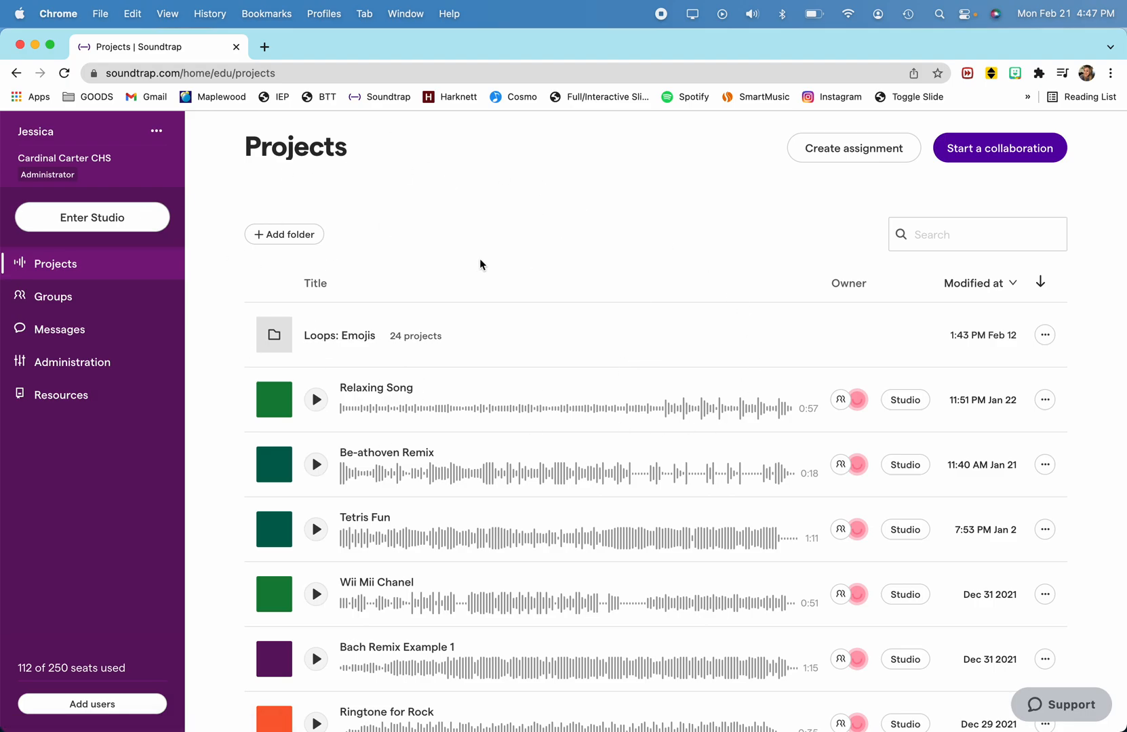
left_click(65, 219)
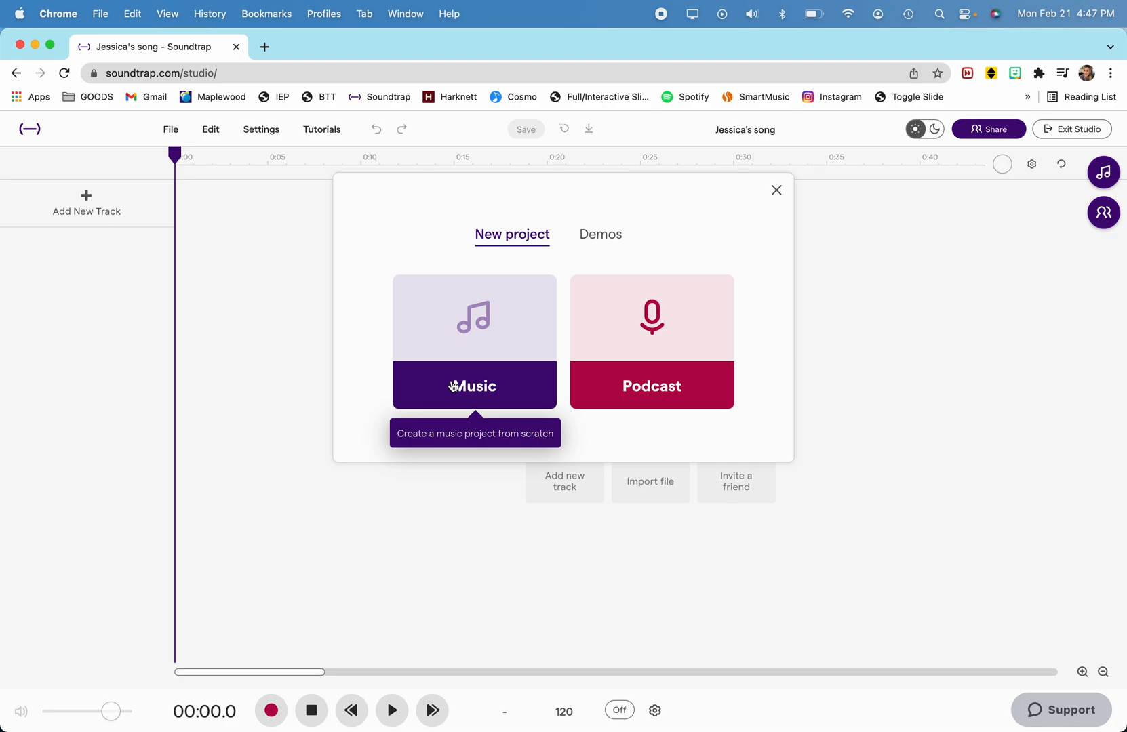
left_click(460, 396)
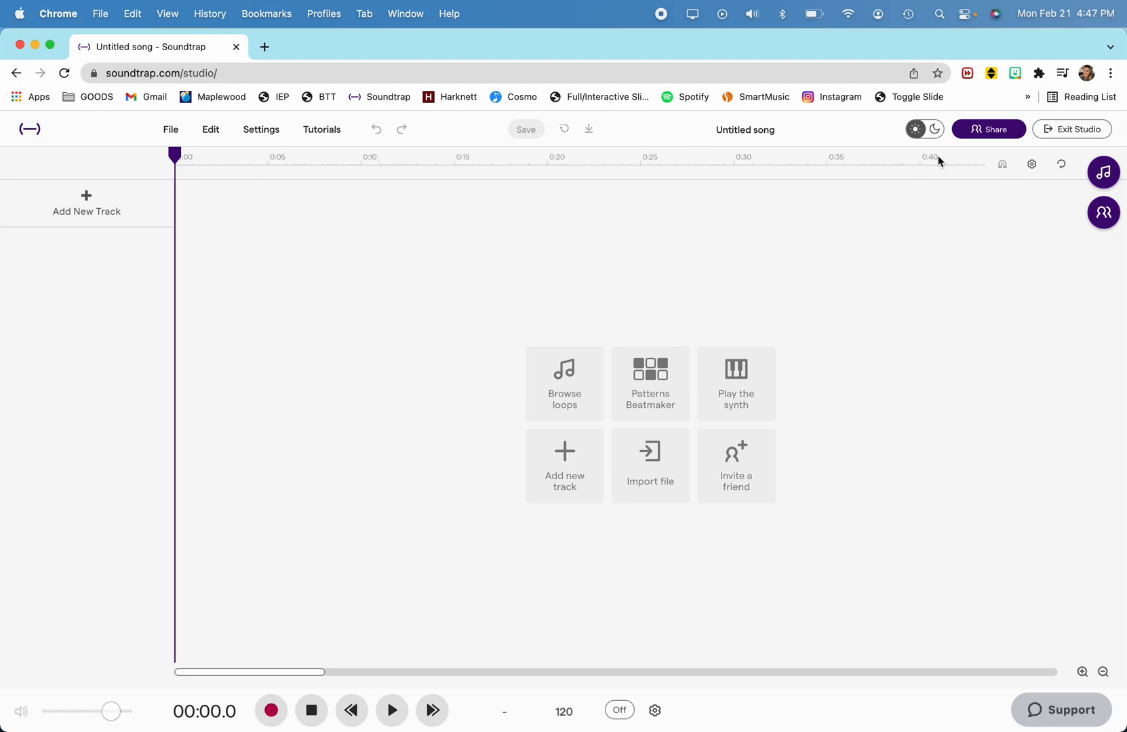
Step: Switch the timeline ruler to Beats and back to Time
left_click(1032, 164)
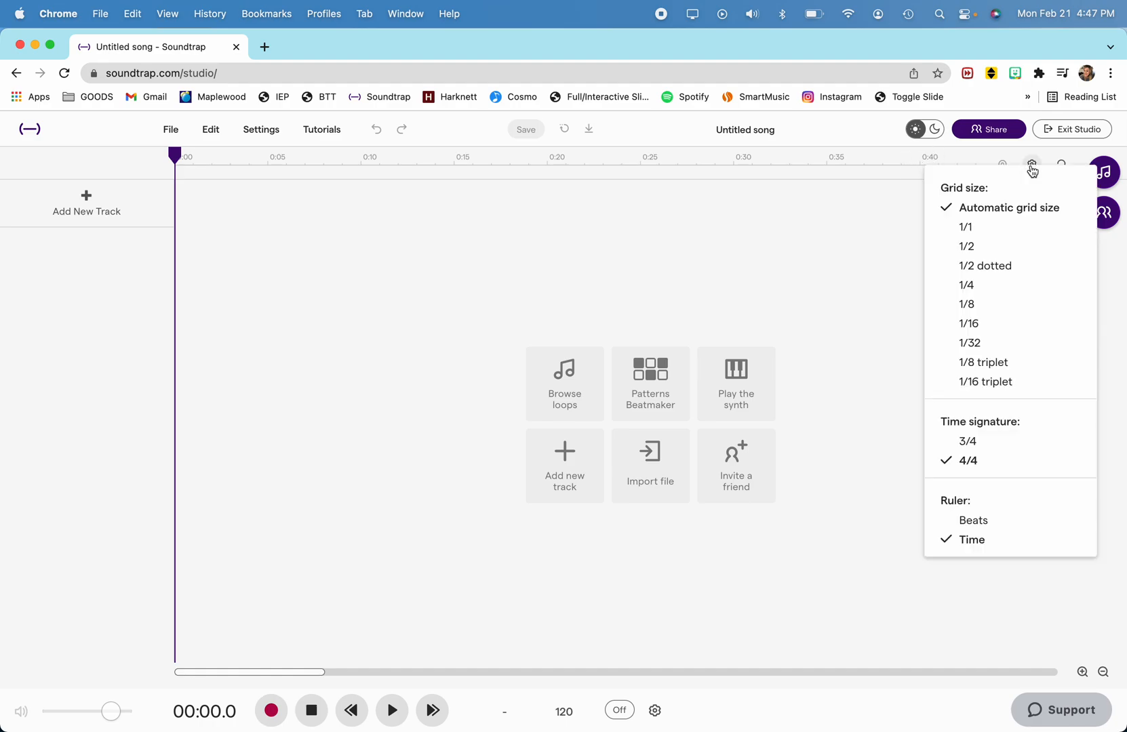
left_click(979, 519)
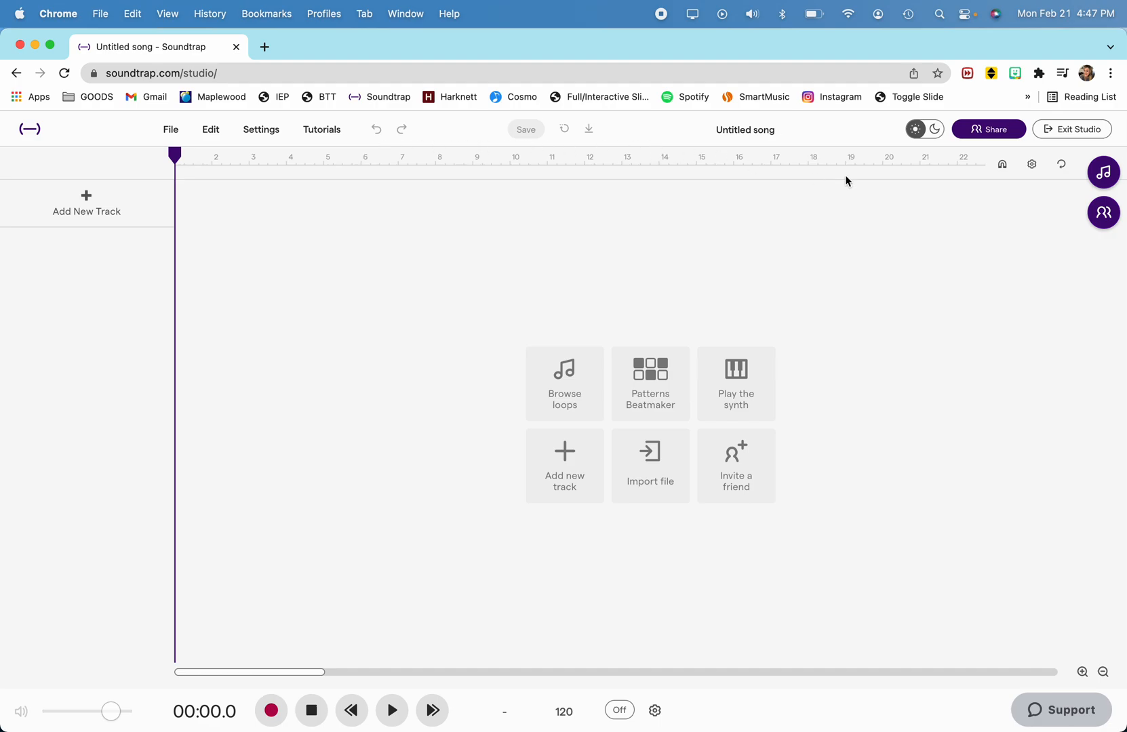
left_click(1026, 170)
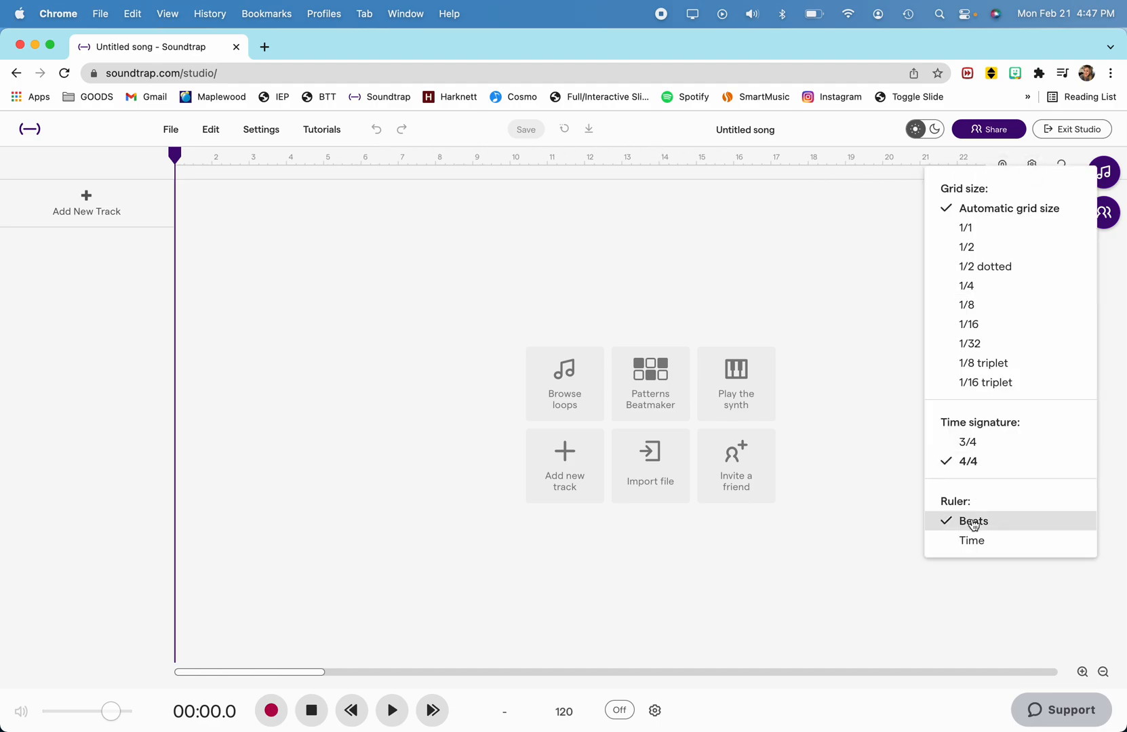
left_click(976, 547)
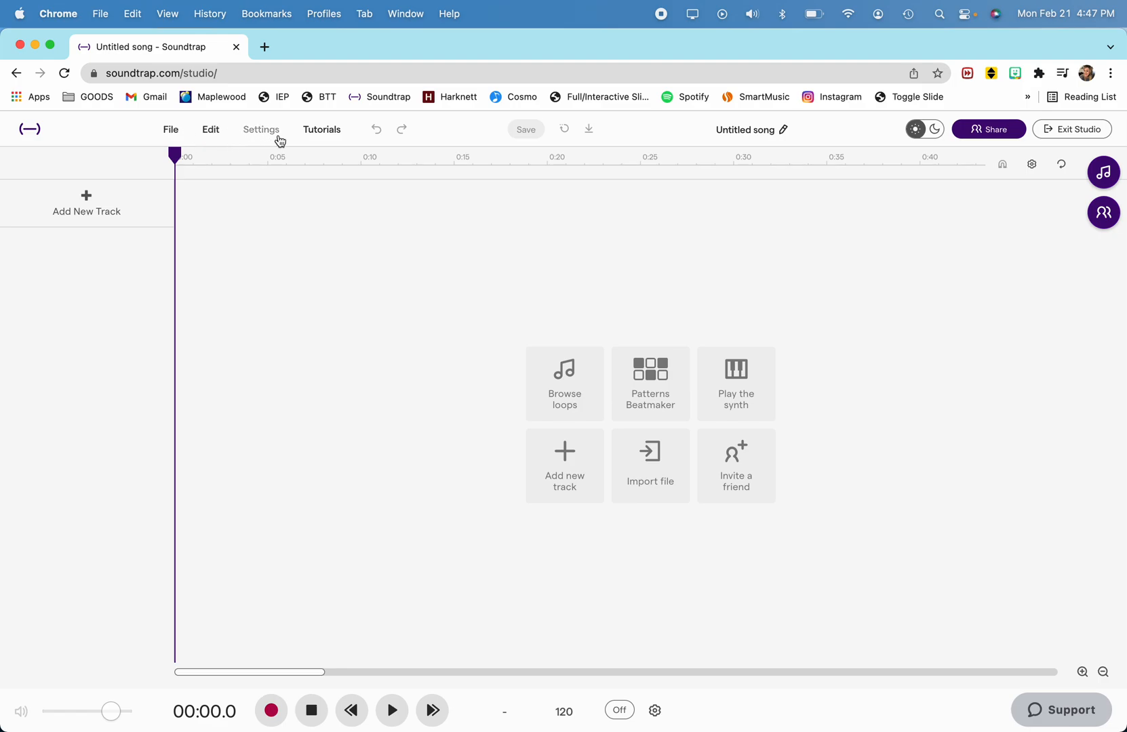
left_click(187, 136)
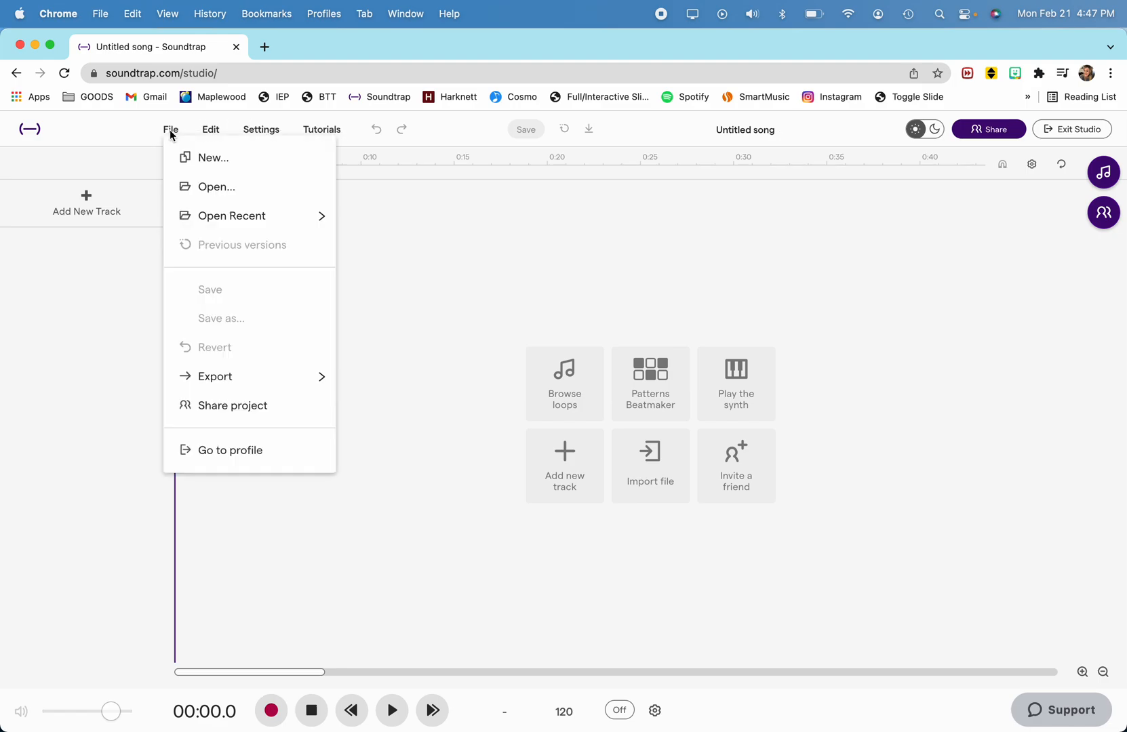
mouse_move(218, 383)
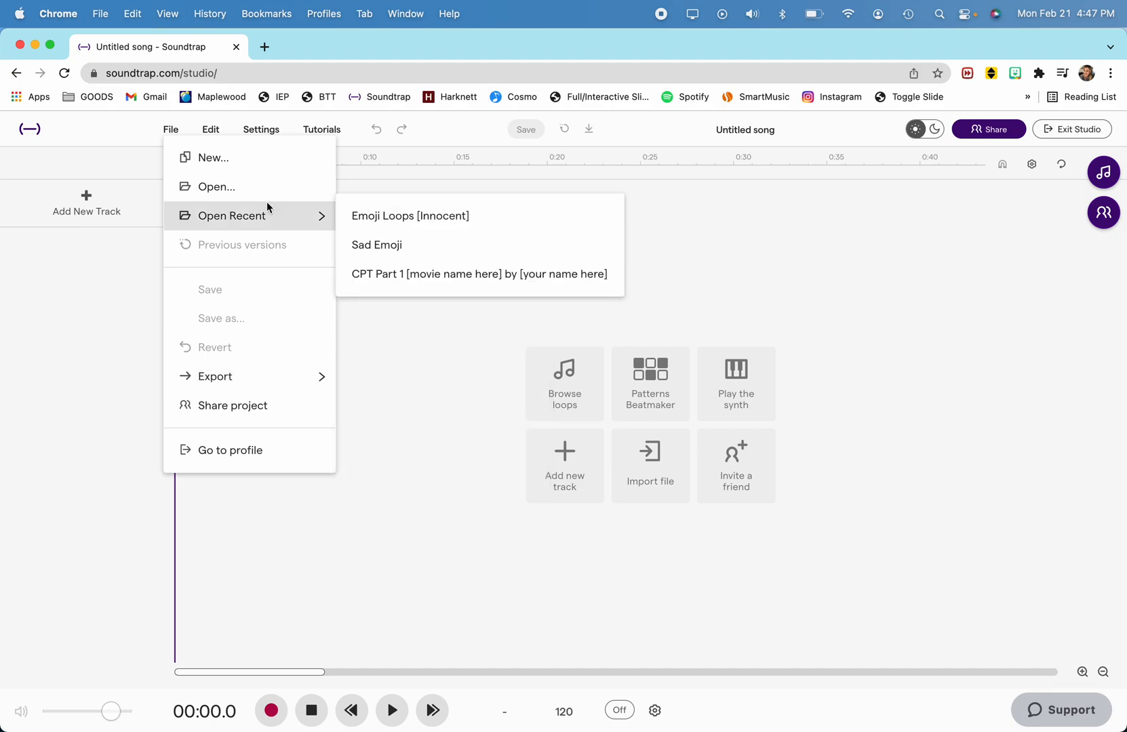
left_click(631, 118)
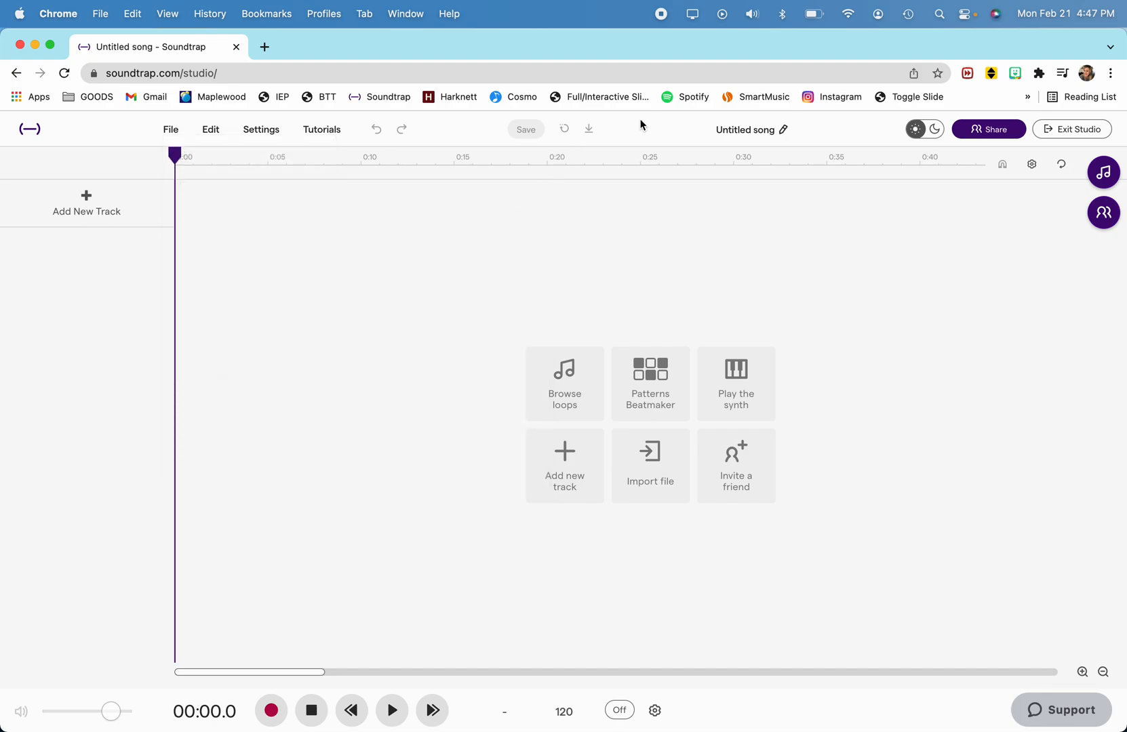
Step: Name the project New Track and save it, with the playhead back at the start
left_click(752, 136)
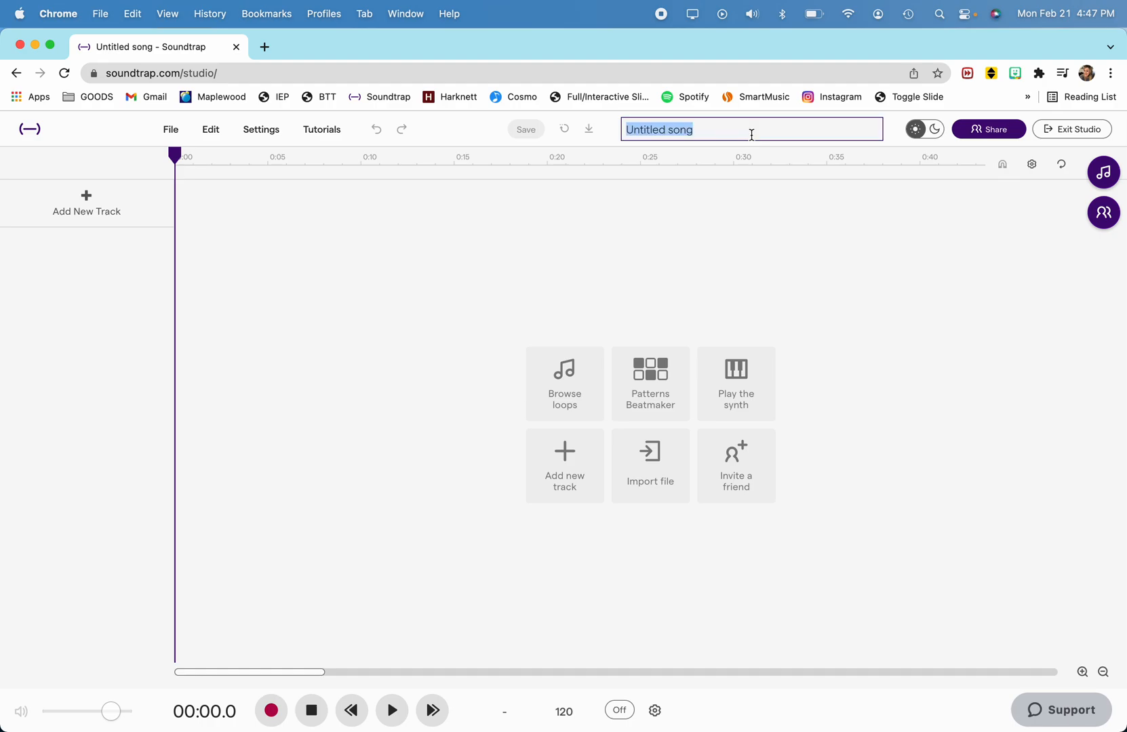
type("New Track")
left_click(739, 234)
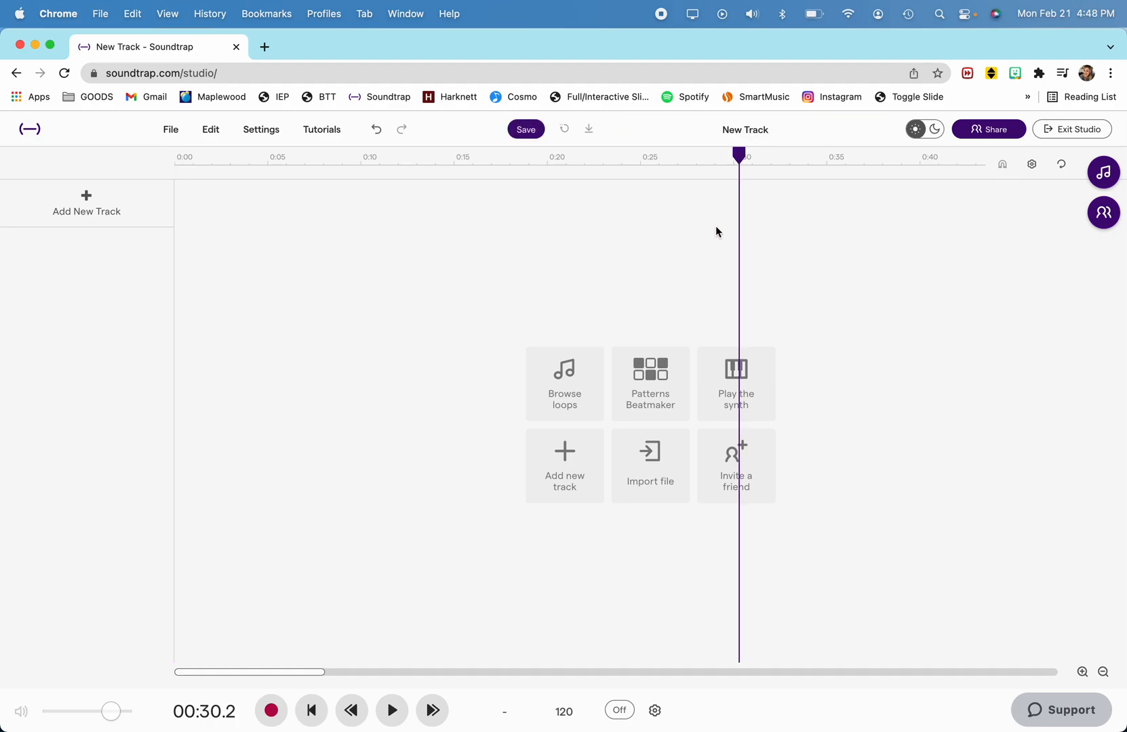
left_click(535, 135)
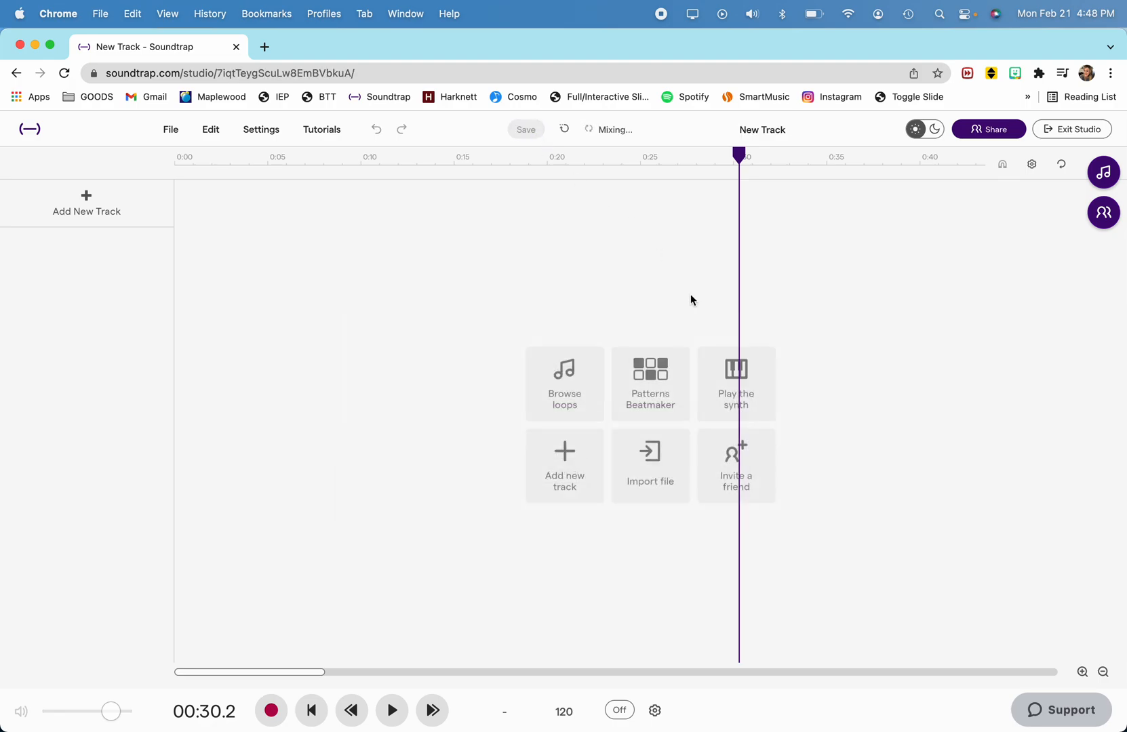
left_click(311, 710)
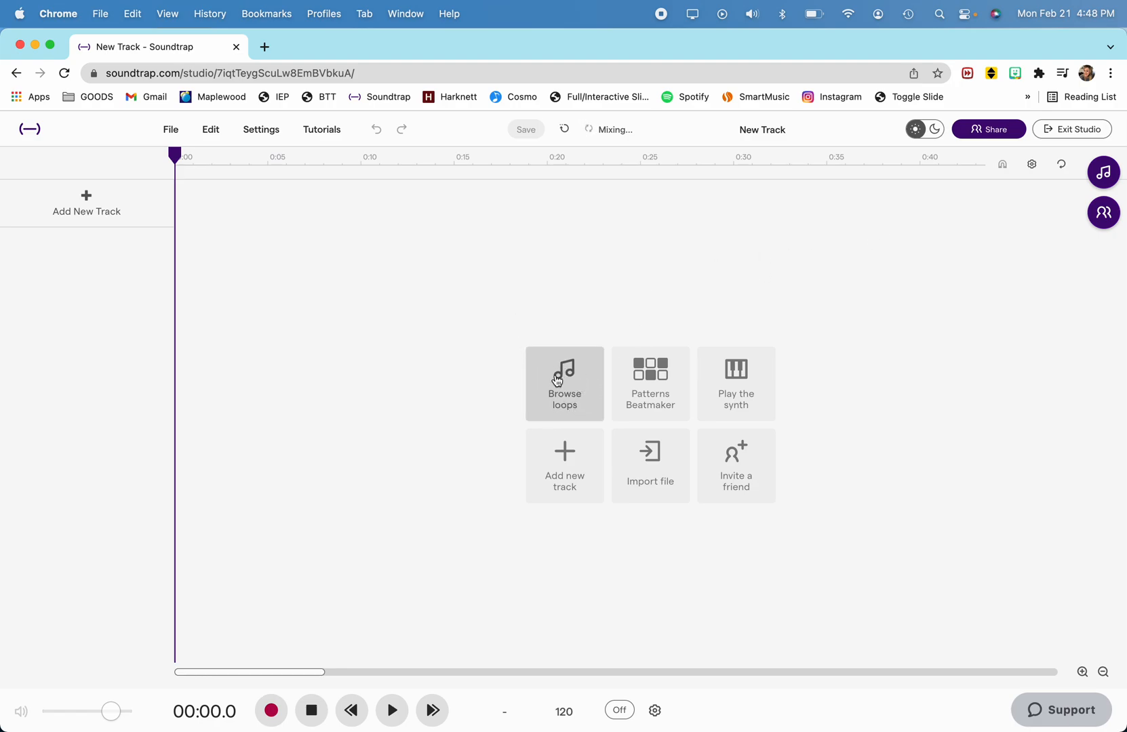
Step: Open the loop library and collapse the pro tip about searching loops by artist
left_click(1106, 174)
left_click(1111, 204)
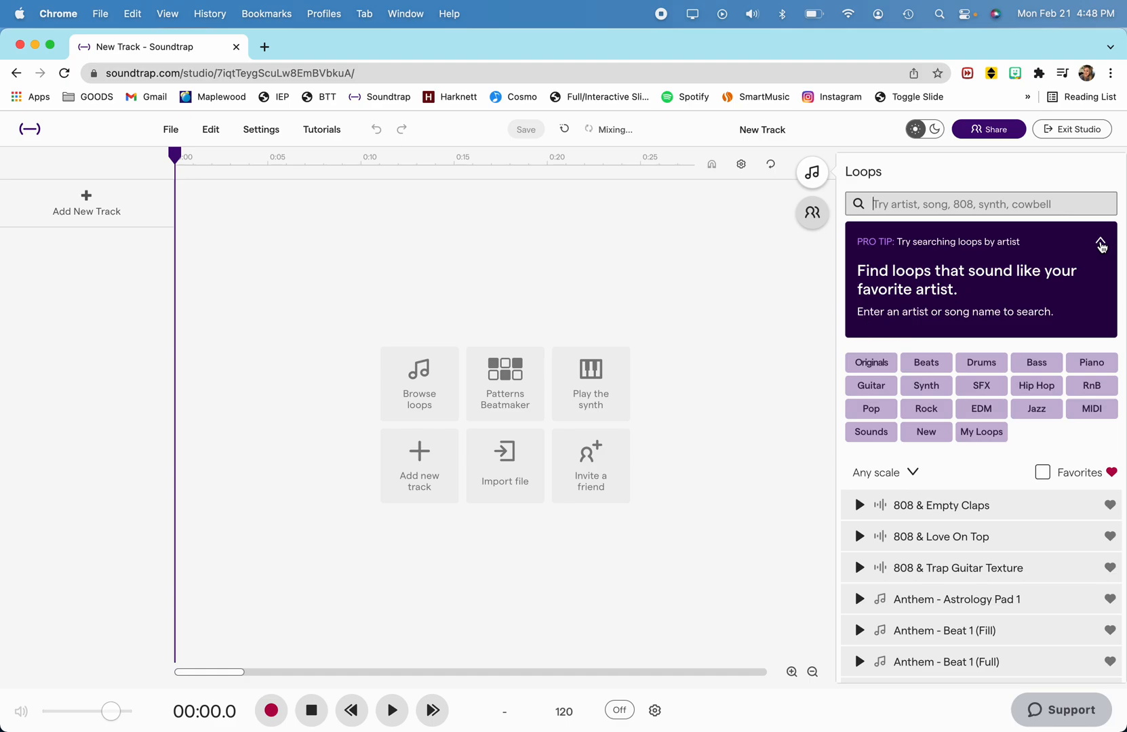
left_click(1100, 243)
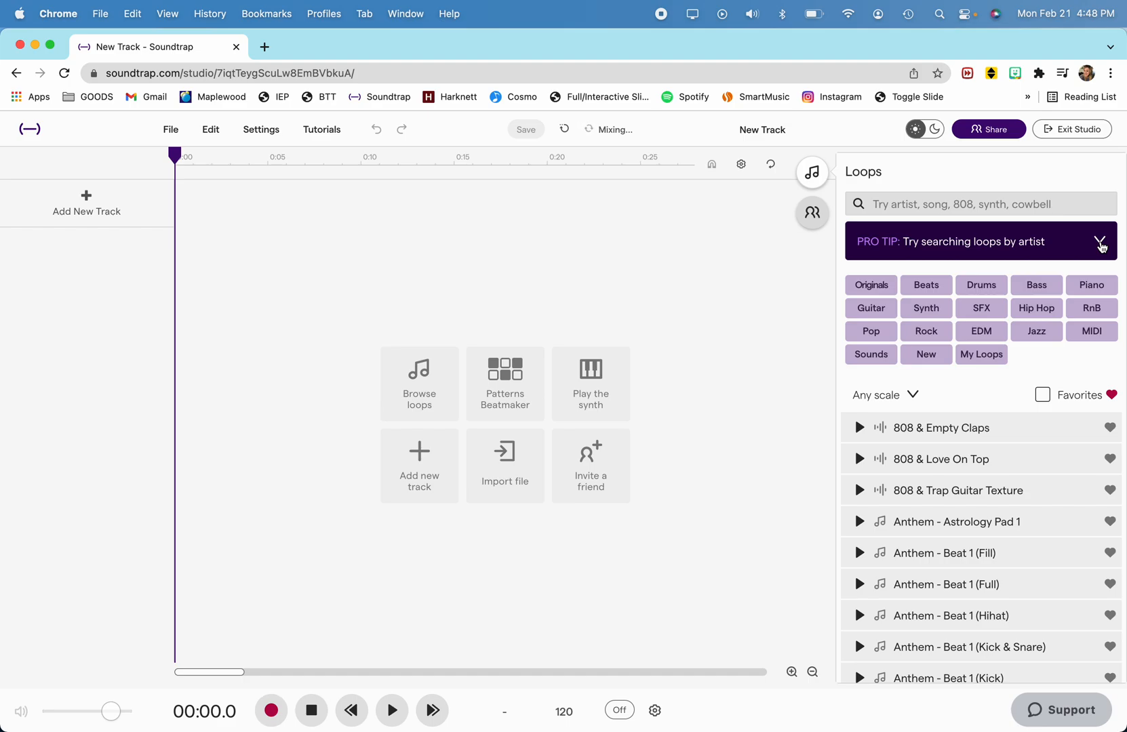
left_click(1100, 243)
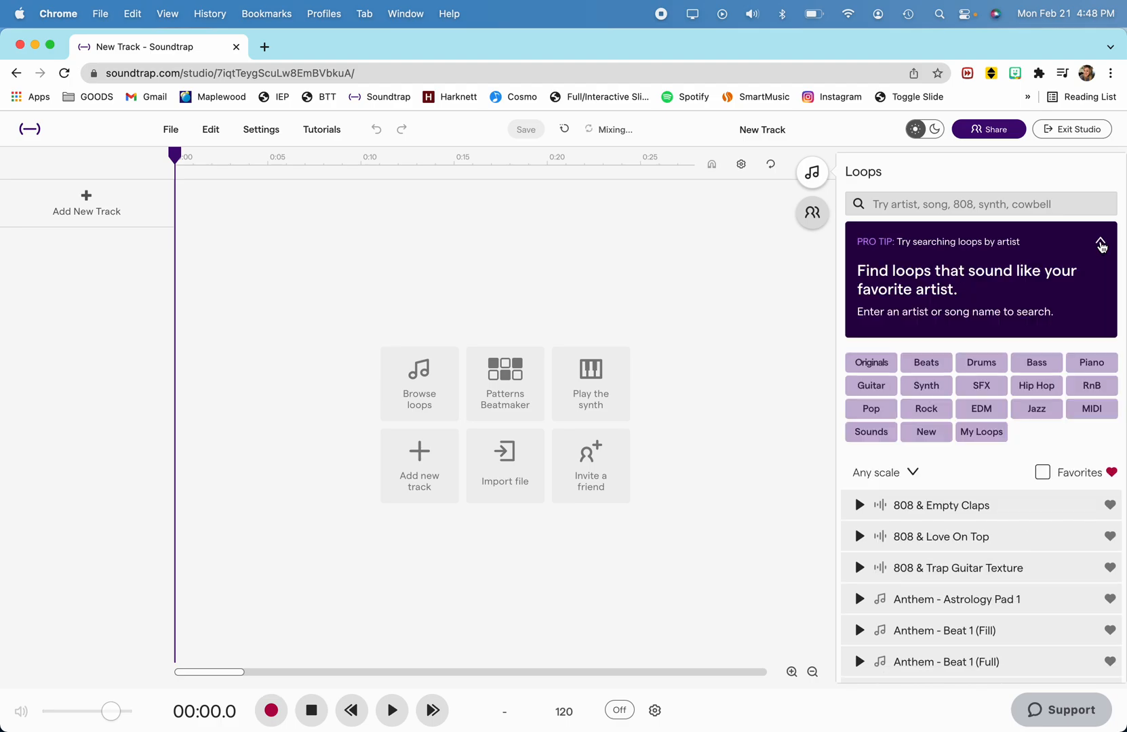
left_click(1100, 243)
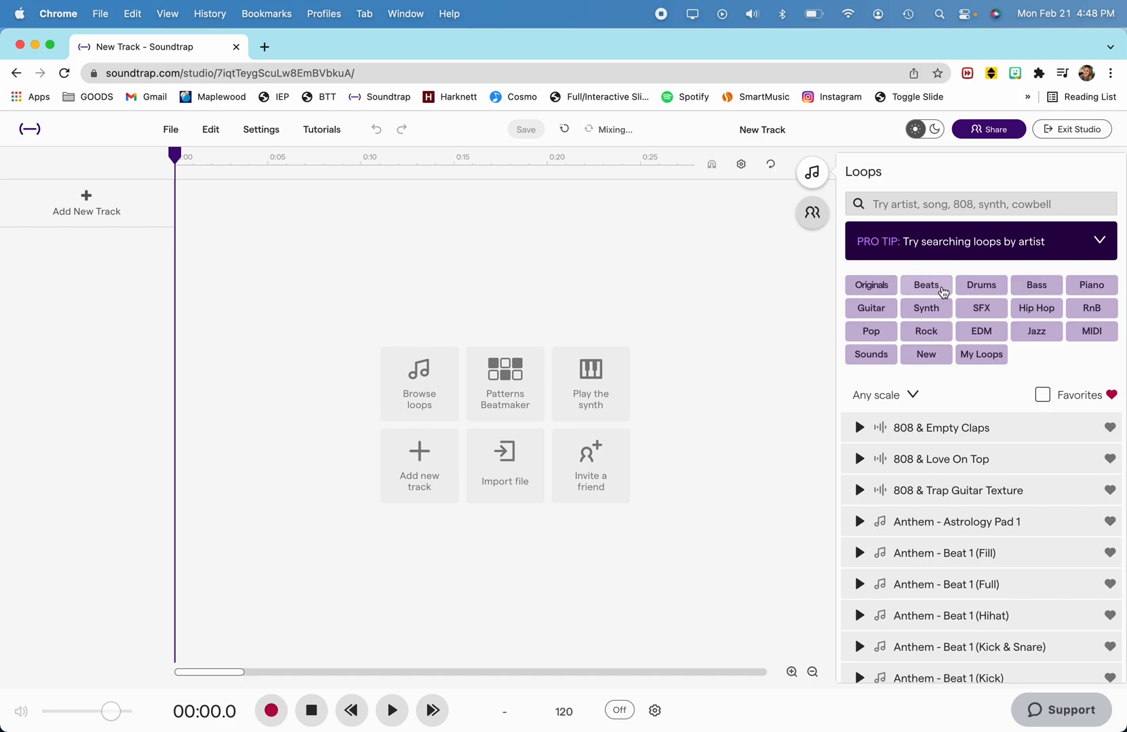
Step: Filter the loop library by Beats and dismiss the suggestion to search loops by favourite artists
left_click(941, 291)
scroll(931, 553, "down", 10)
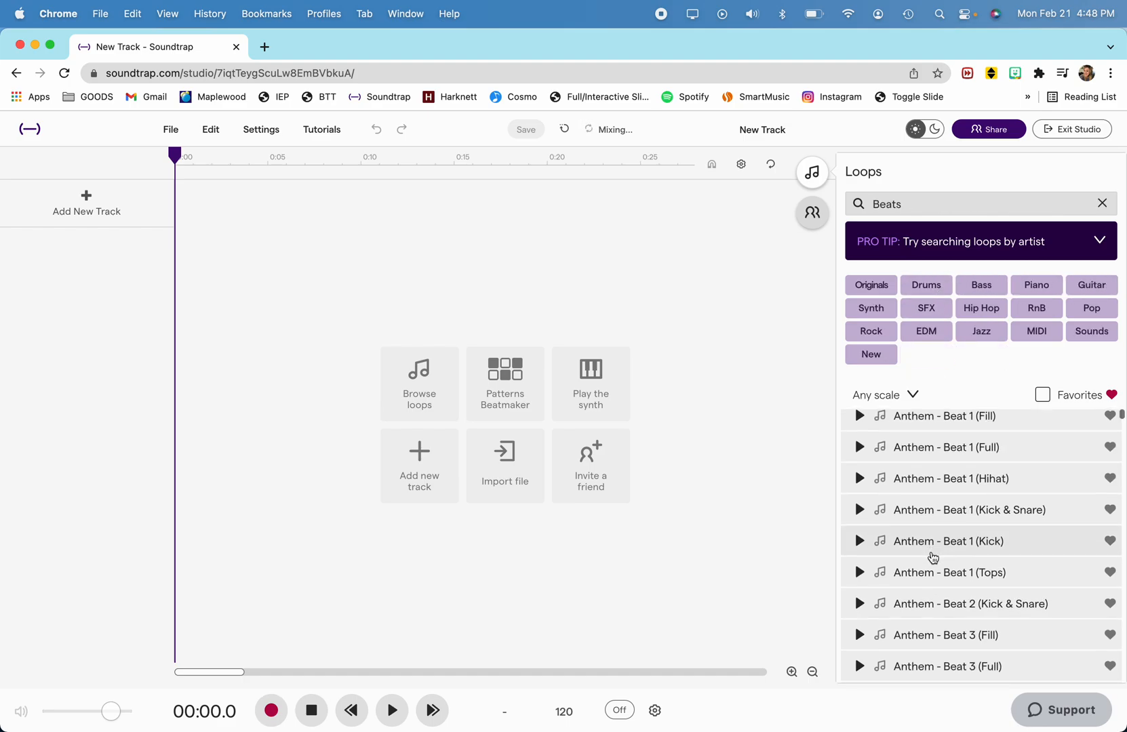
scroll(933, 557, "down", 15)
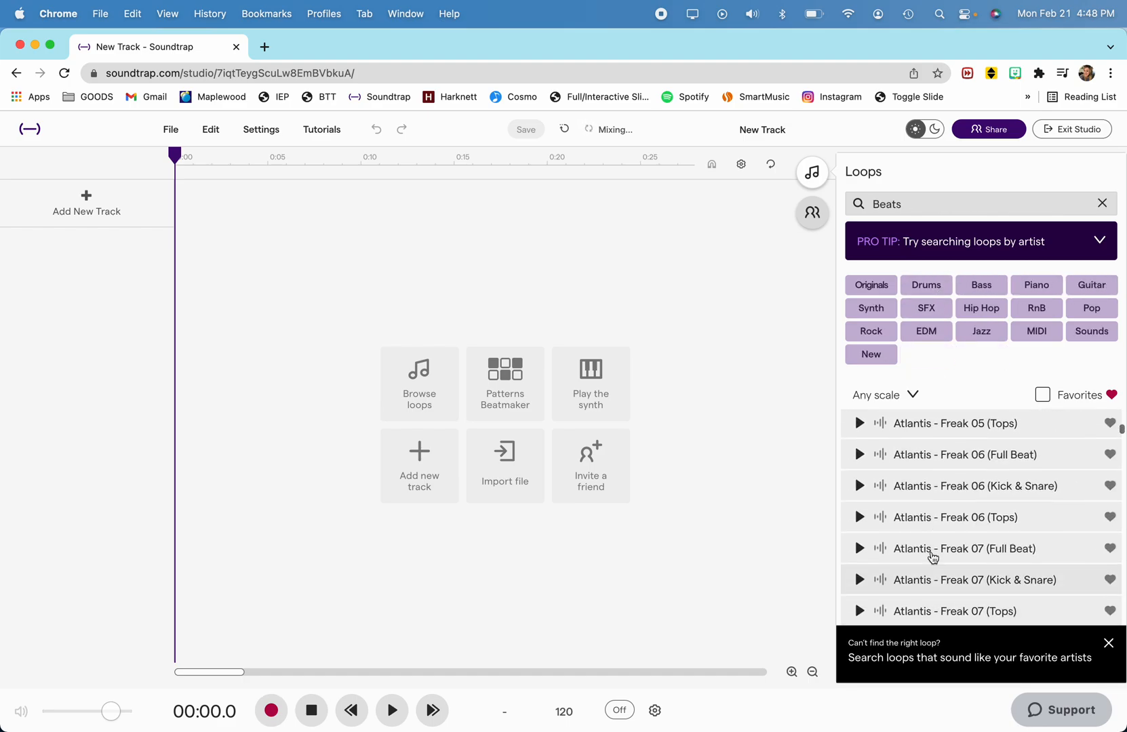
scroll(933, 558, "down", 15)
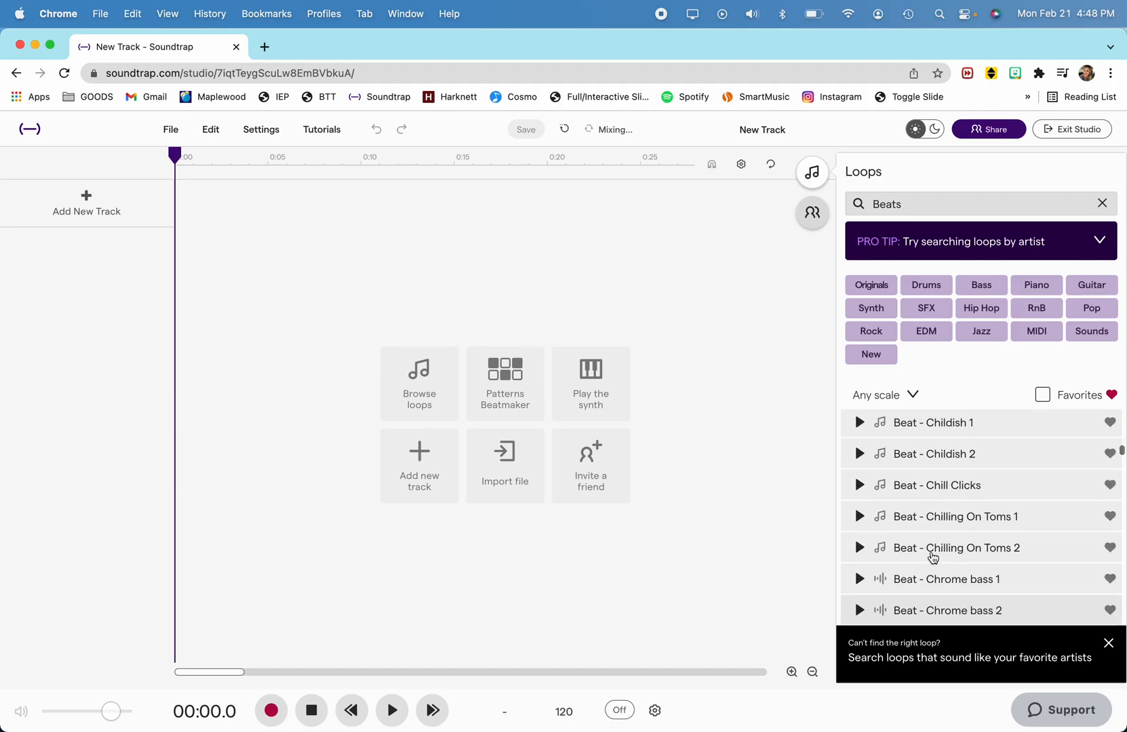
left_click(1108, 643)
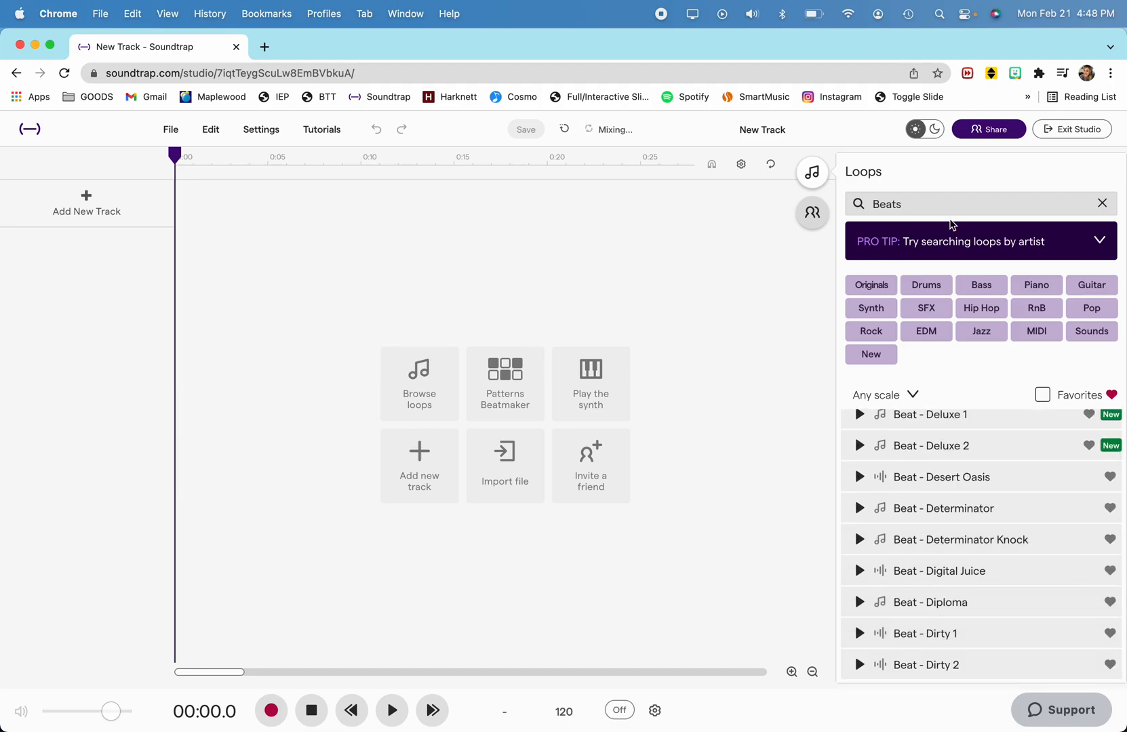
Step: Narrow the Beats loops to Hip Hop and browse the matching loops
left_click(950, 205)
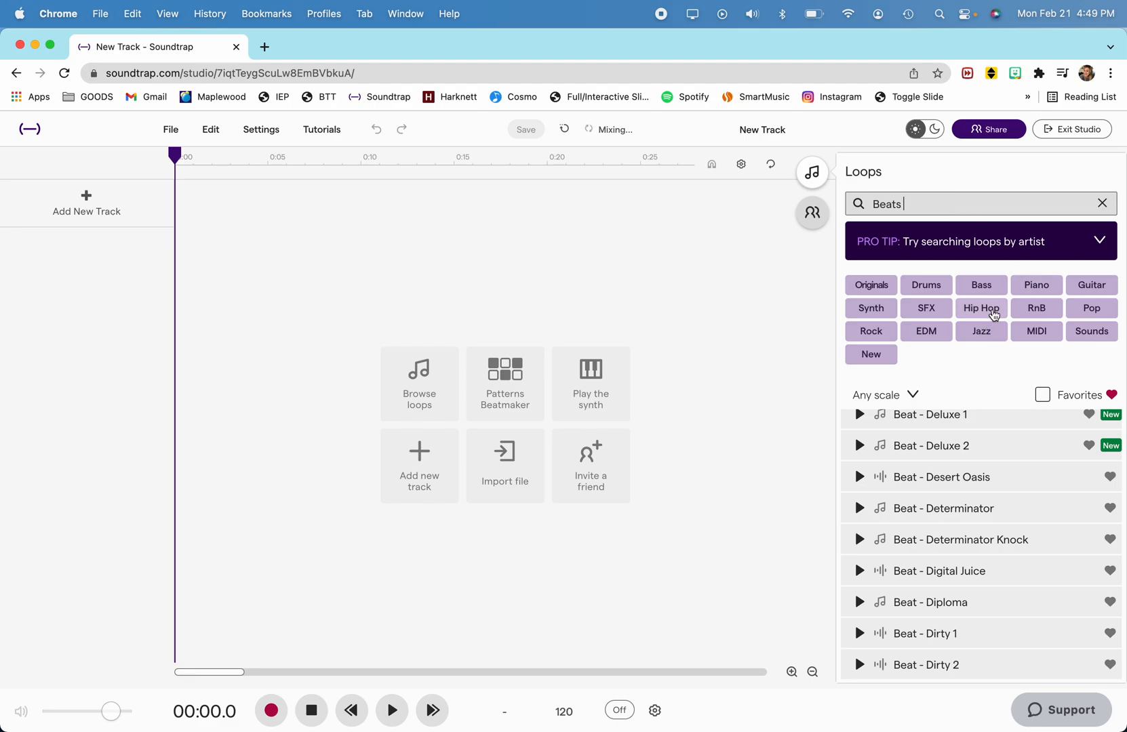
left_click(981, 308)
scroll(992, 519, "down", 20)
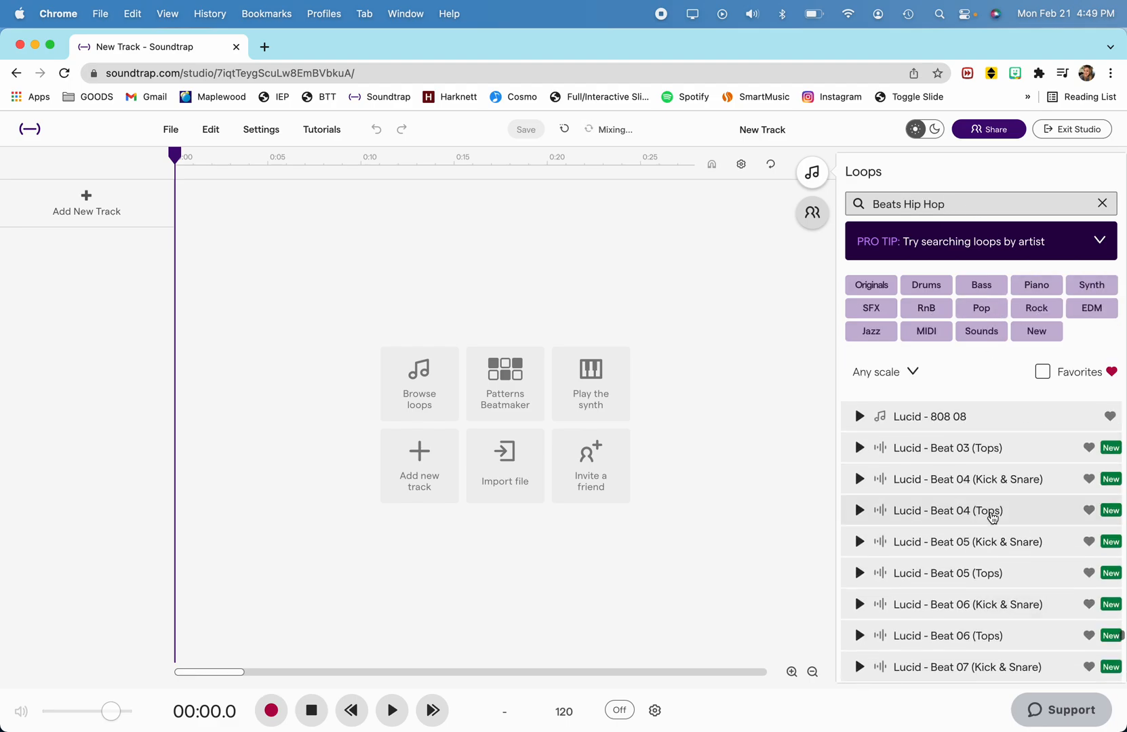
scroll(992, 519, "up", 20)
scroll(993, 518, "down", 5)
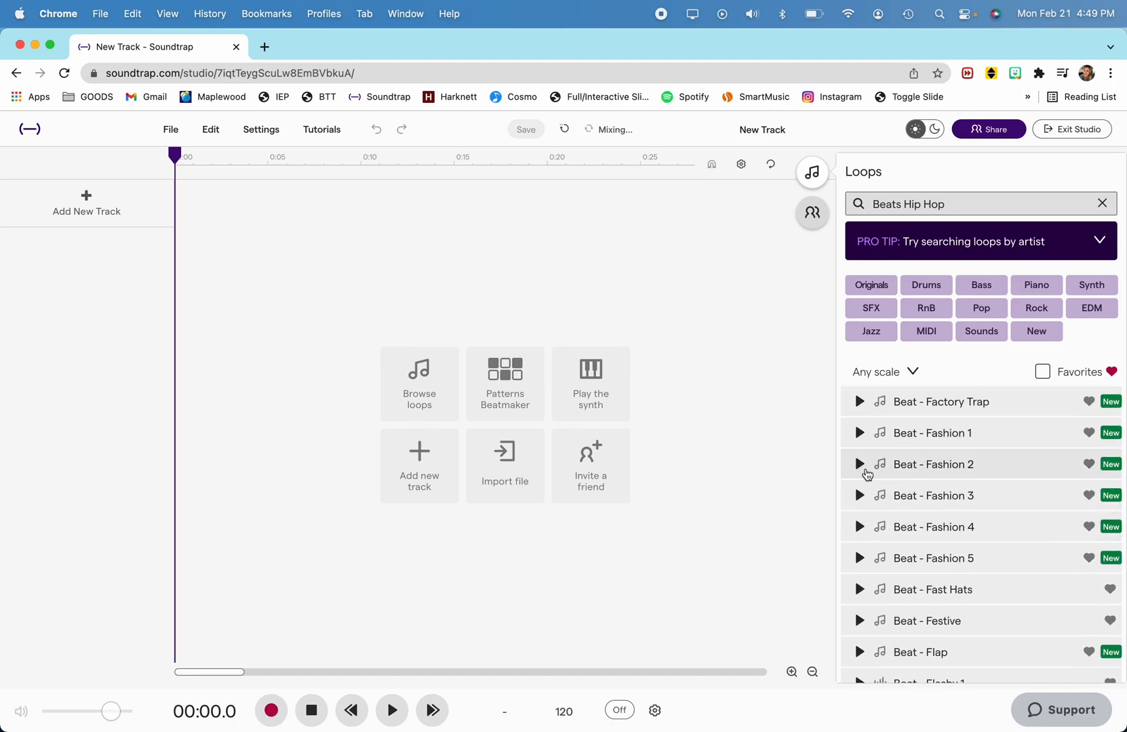
Step: Preview the Beat - Fashion 2 loop while raising the system volume
left_click(859, 464)
key("XF86AudioRaiseVolume")
key("XF86AudioRaiseVolume")
key("XF86AudioRaiseVolume")
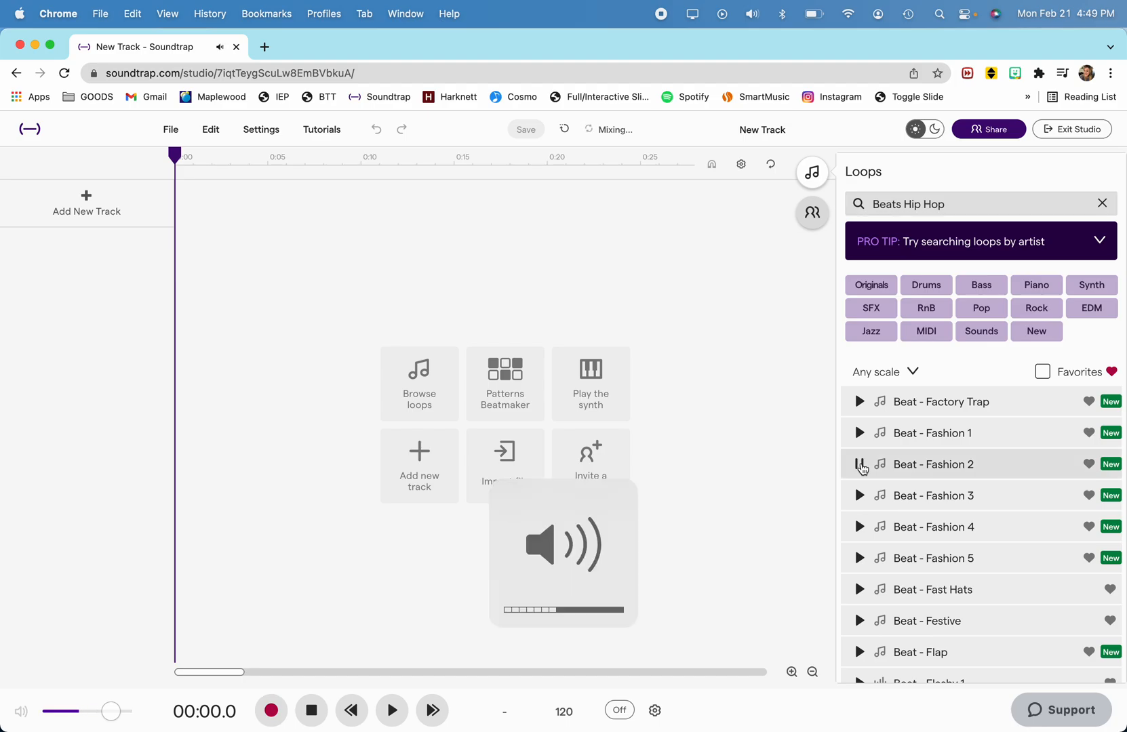
key("XF86AudioRaiseVolume")
key("XF86AudioRaiseVolume")
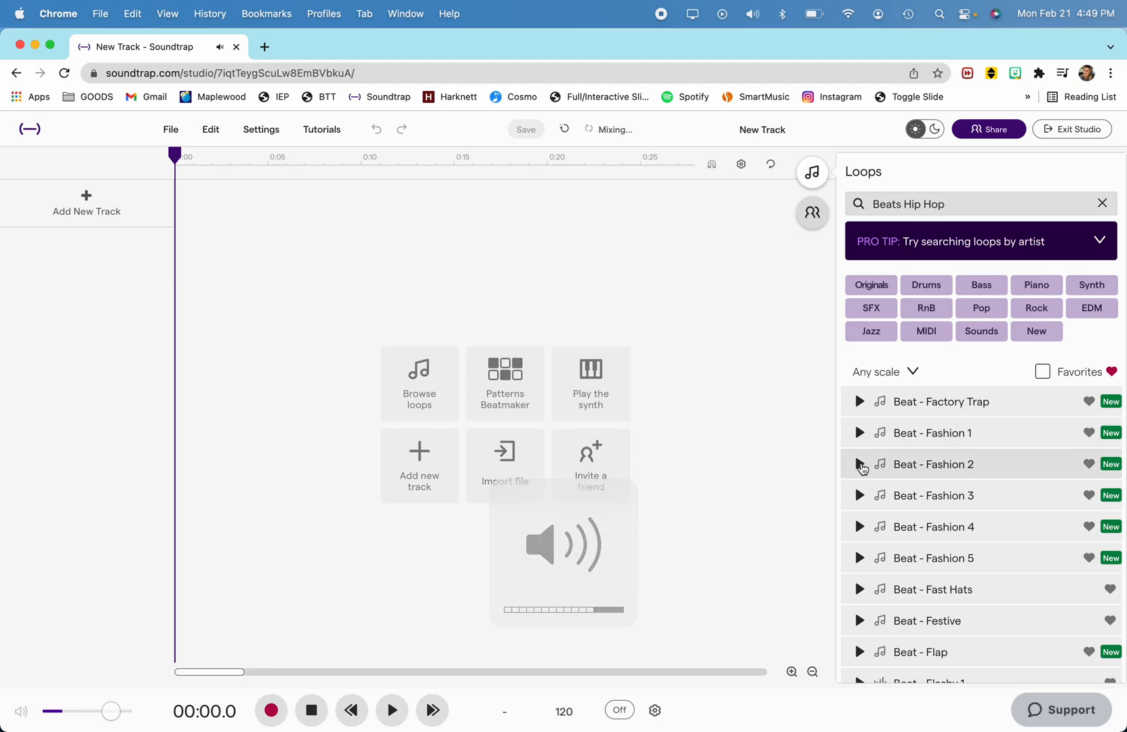
Step: Audition more hip hop beats, add the Beat - Gor 4 loop as a track, and pause its playback
scroll(870, 605, "down", 3)
left_click(859, 521)
left_click(859, 521)
scroll(861, 515, "down", 5)
left_click(860, 510)
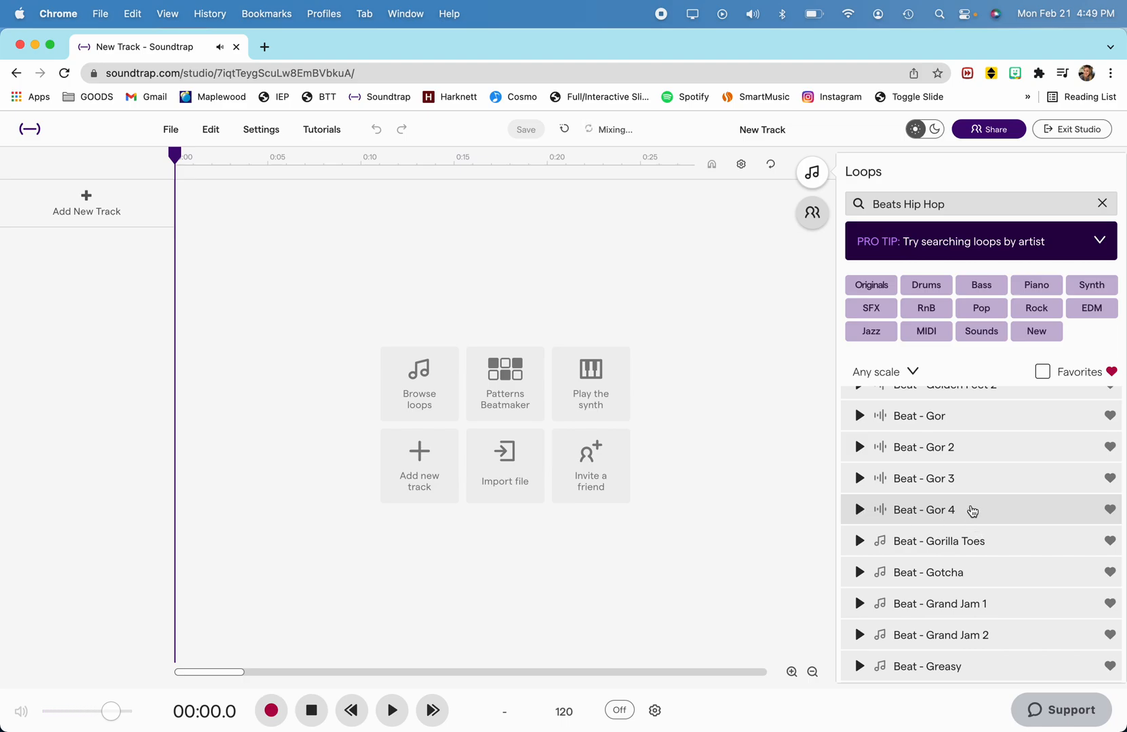
double_click(973, 512)
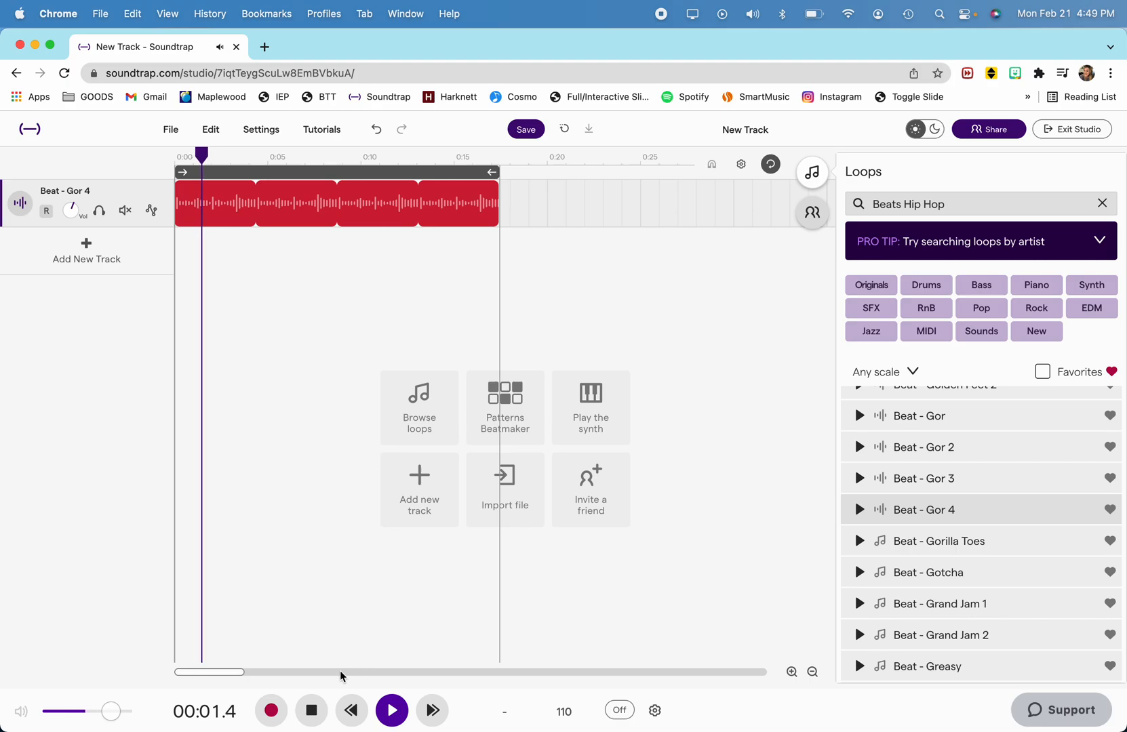
left_click(392, 710)
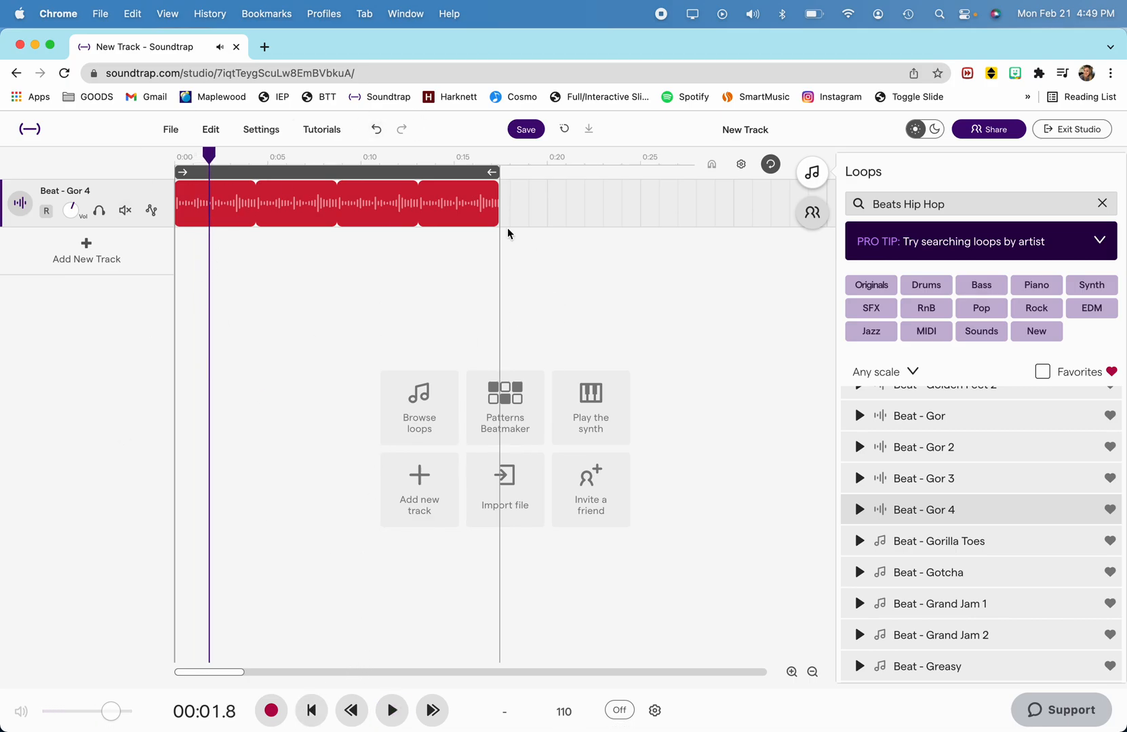
Step: Turn off the loop region over the Beat - Gor 4 clip and play the track from the start
left_click(460, 173)
left_click(460, 171)
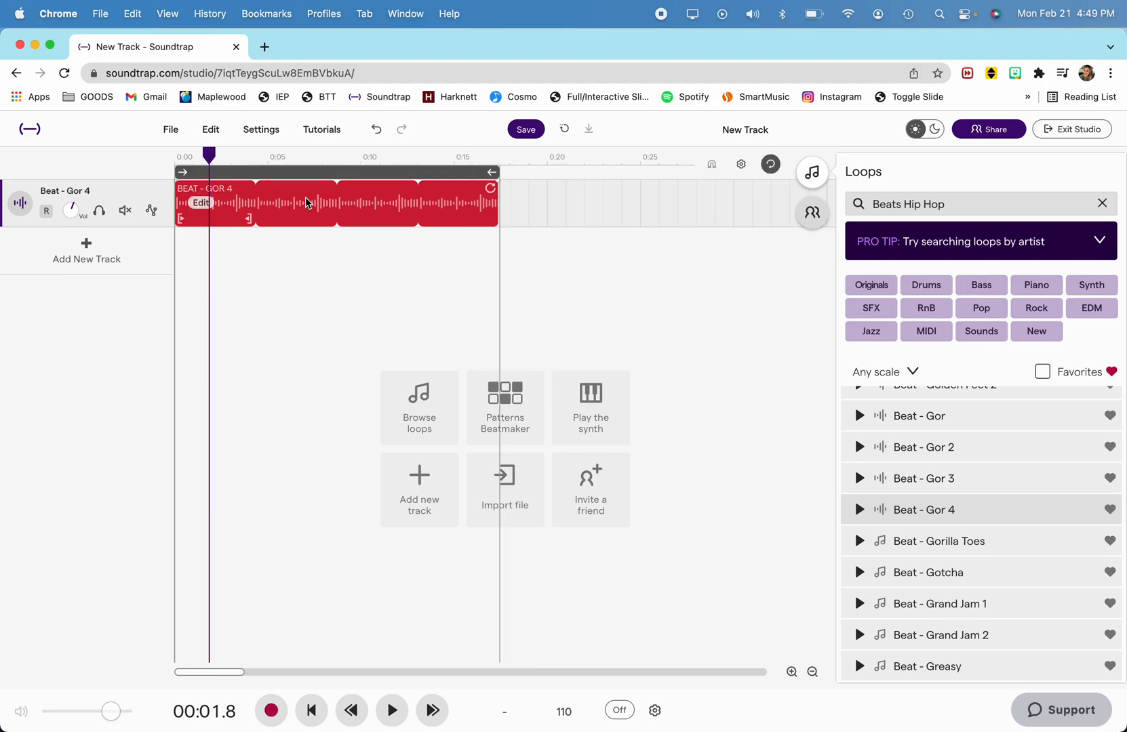
left_click(342, 174)
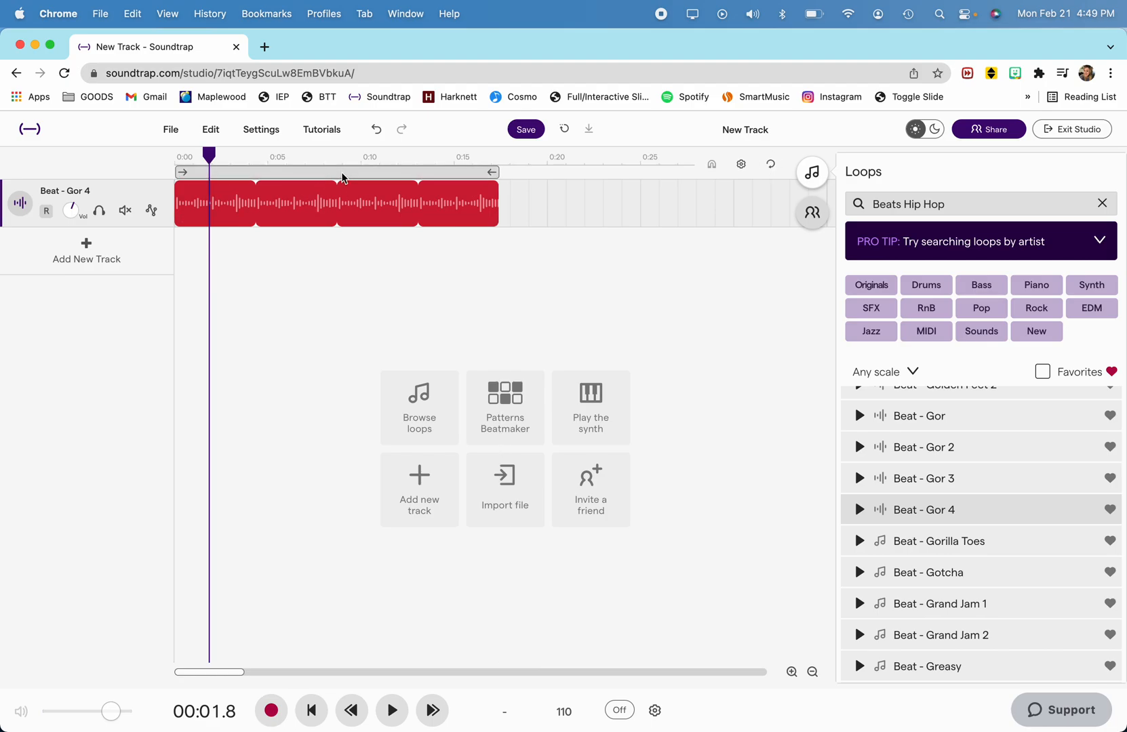
left_click(444, 174)
left_click(444, 174)
left_click(311, 710)
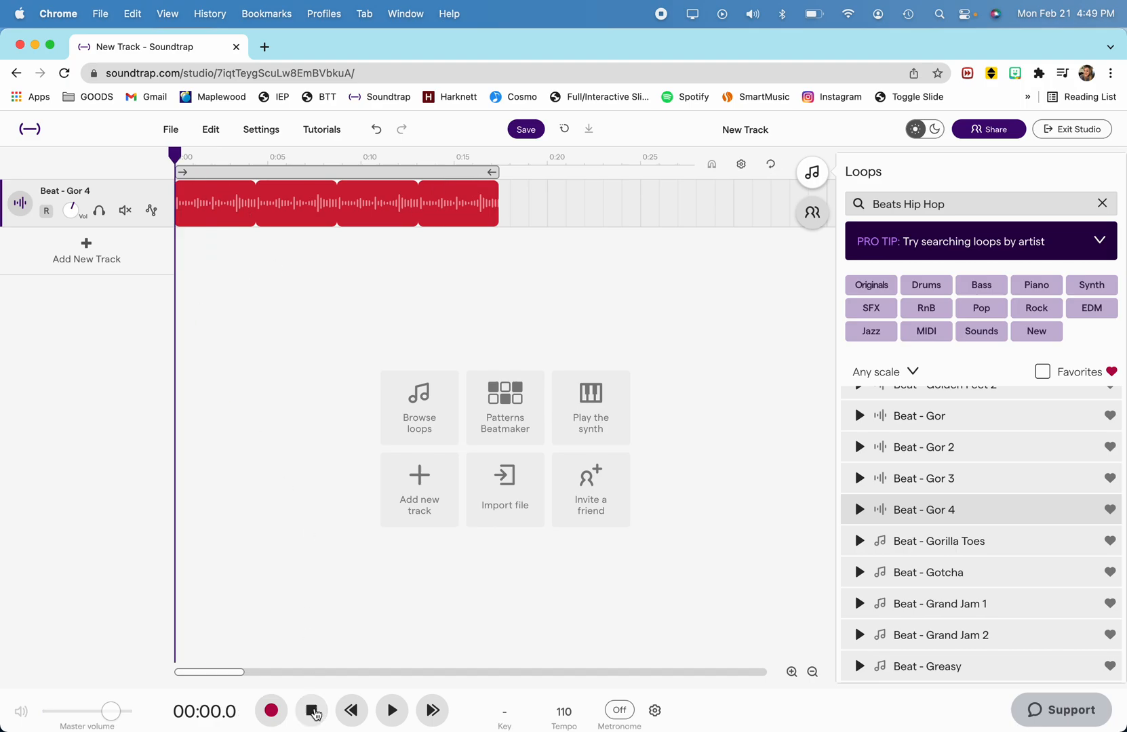
left_click(392, 710)
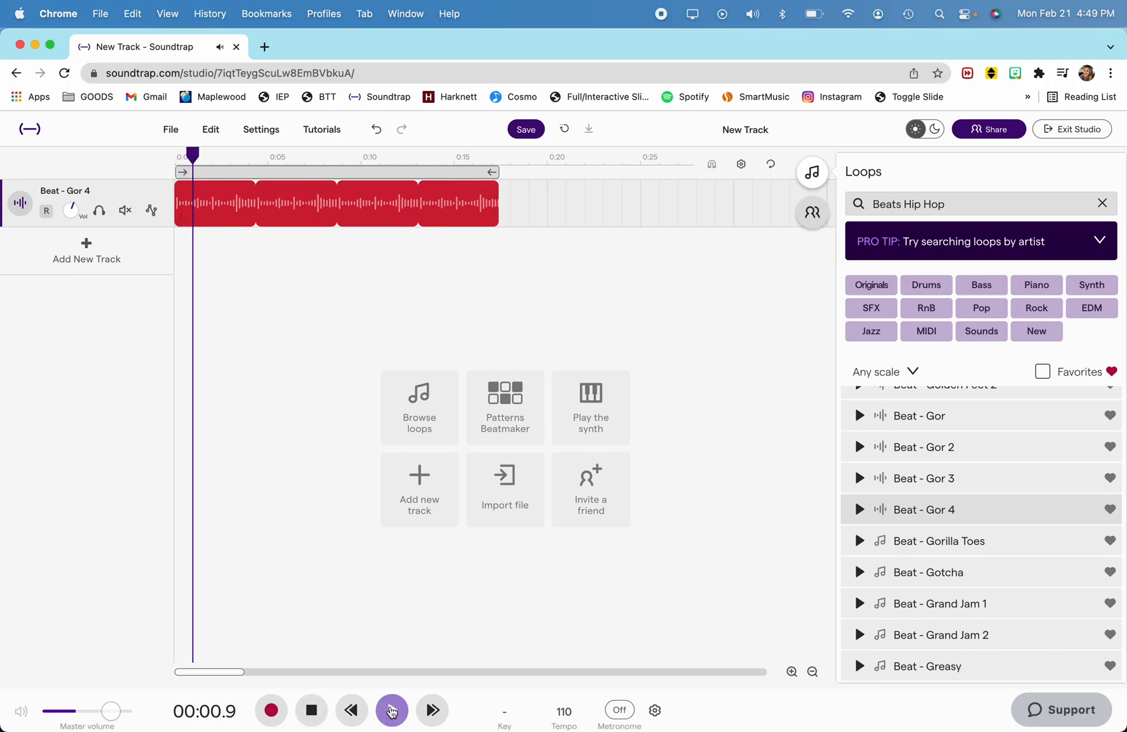
Step: Stop playback, extend the looping Beat - Gor 4 clip to about 0:26, and return the playhead to the start
left_click(392, 710)
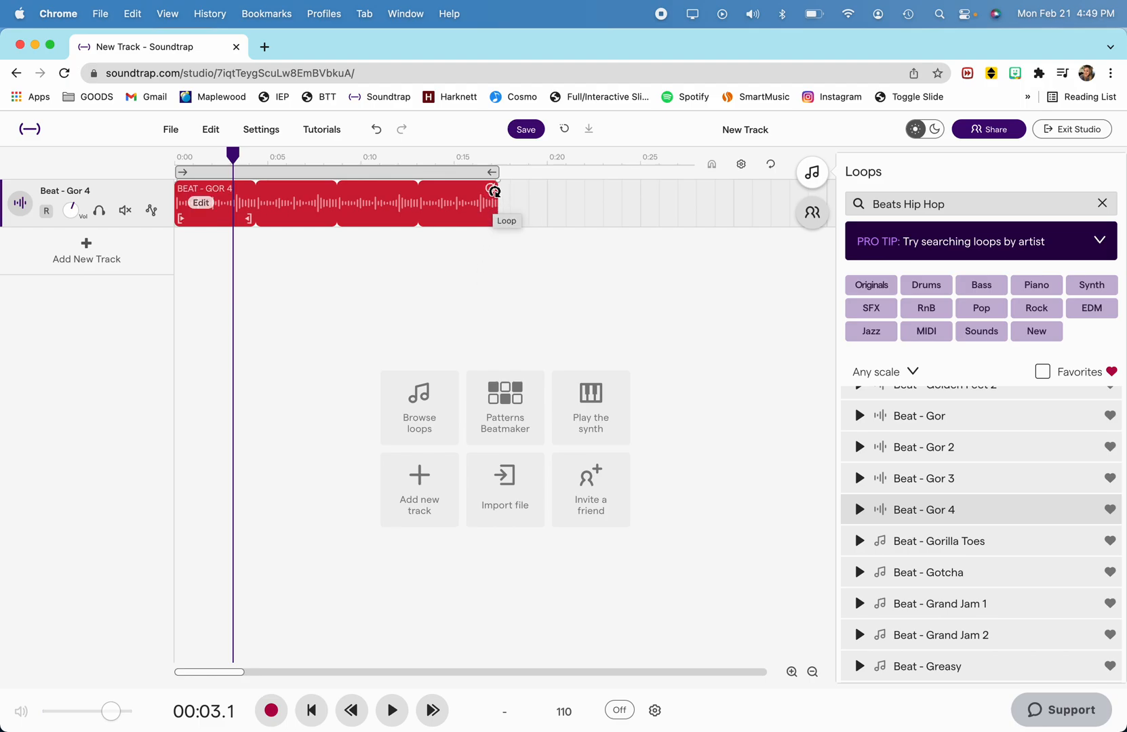
left_click_drag(495, 192, 655, 186)
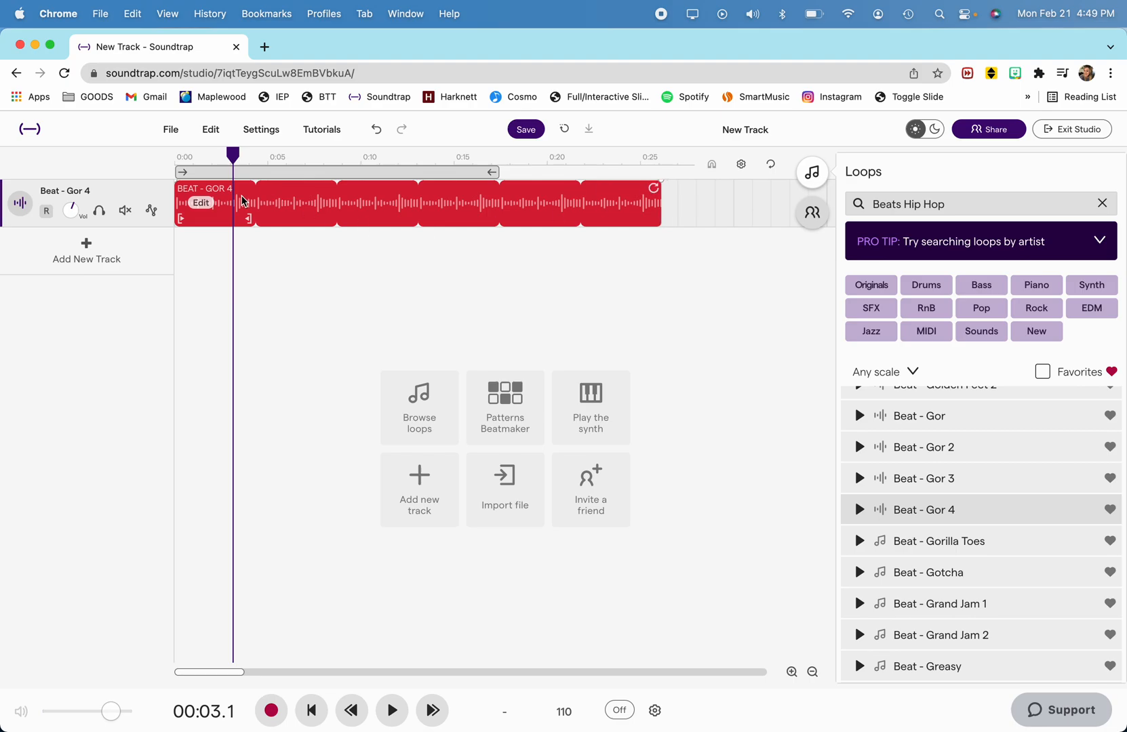
right_click(200, 204)
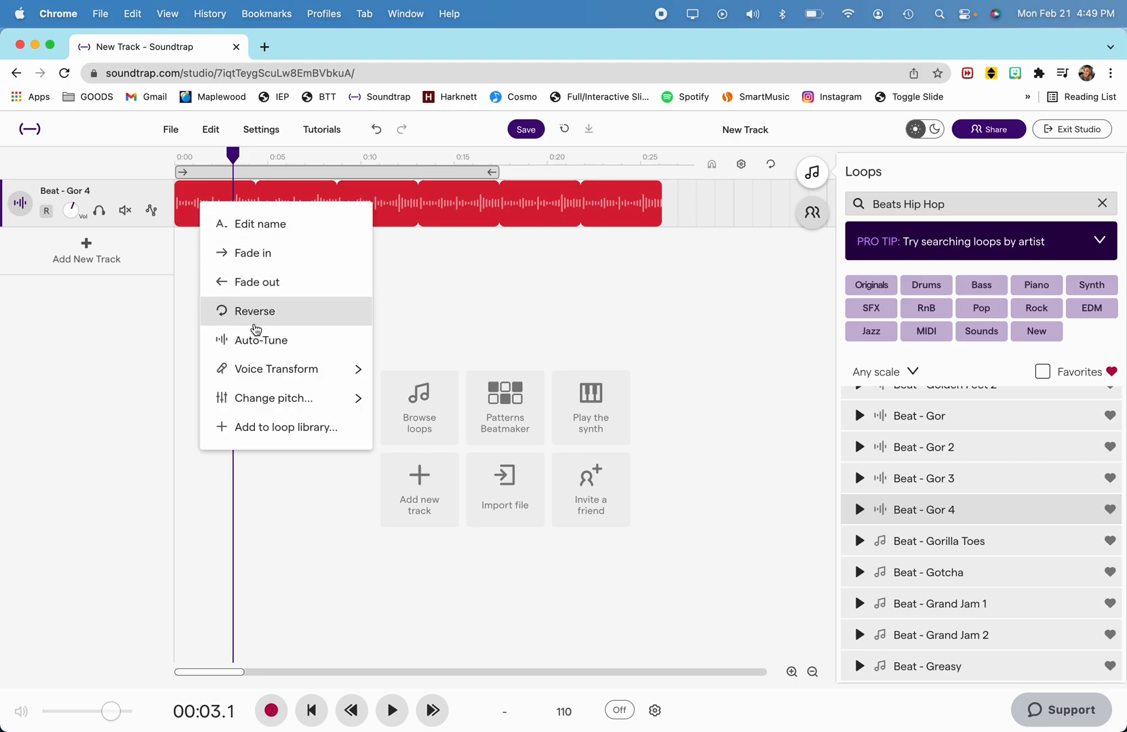
left_click(472, 272)
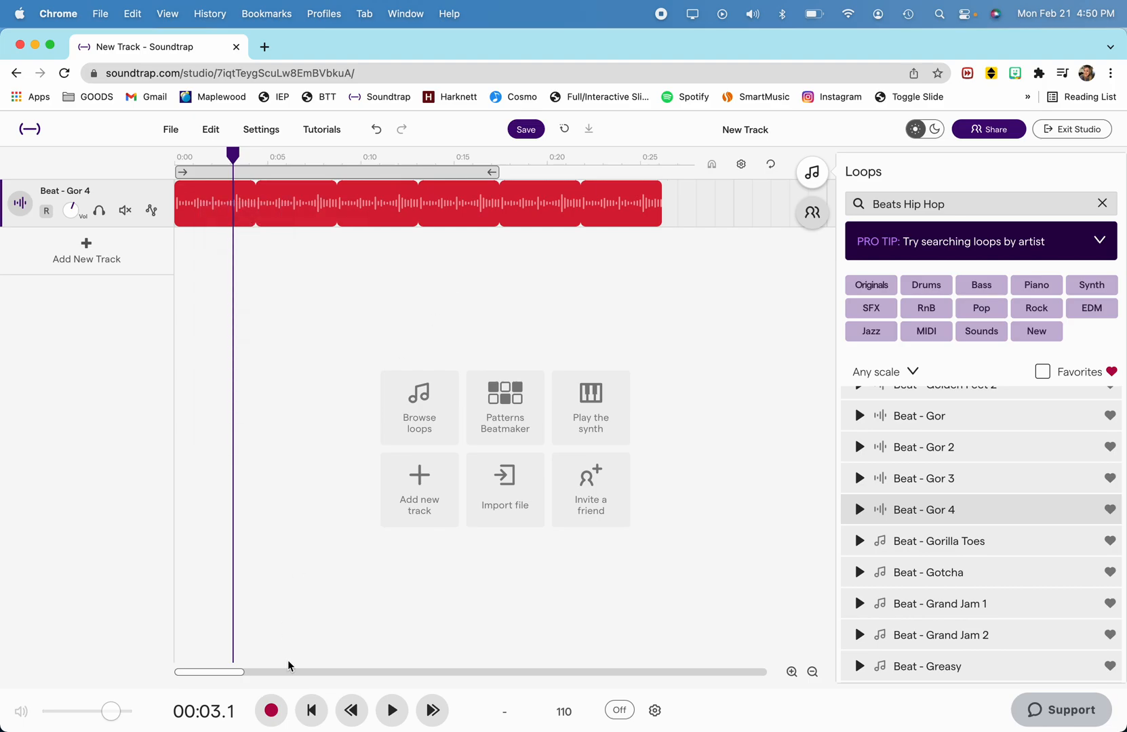
left_click(311, 710)
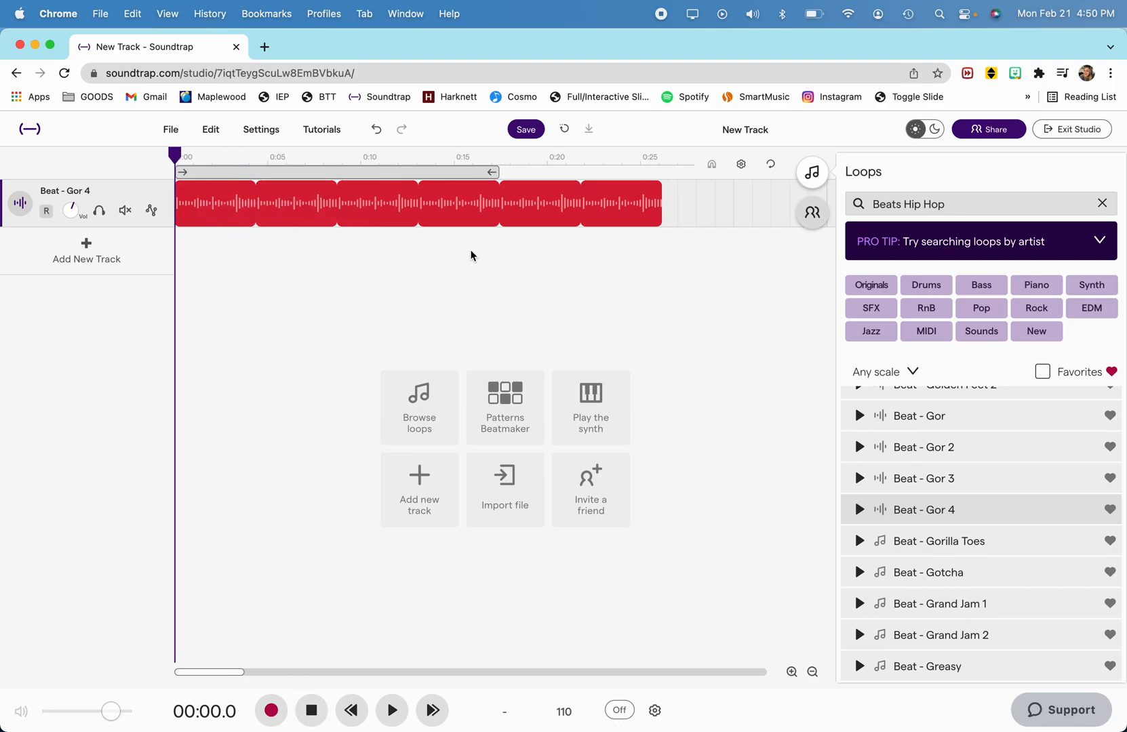
Step: Clear the loop search, filter the loops to Bass, and show the top picks for this project
left_click(1102, 204)
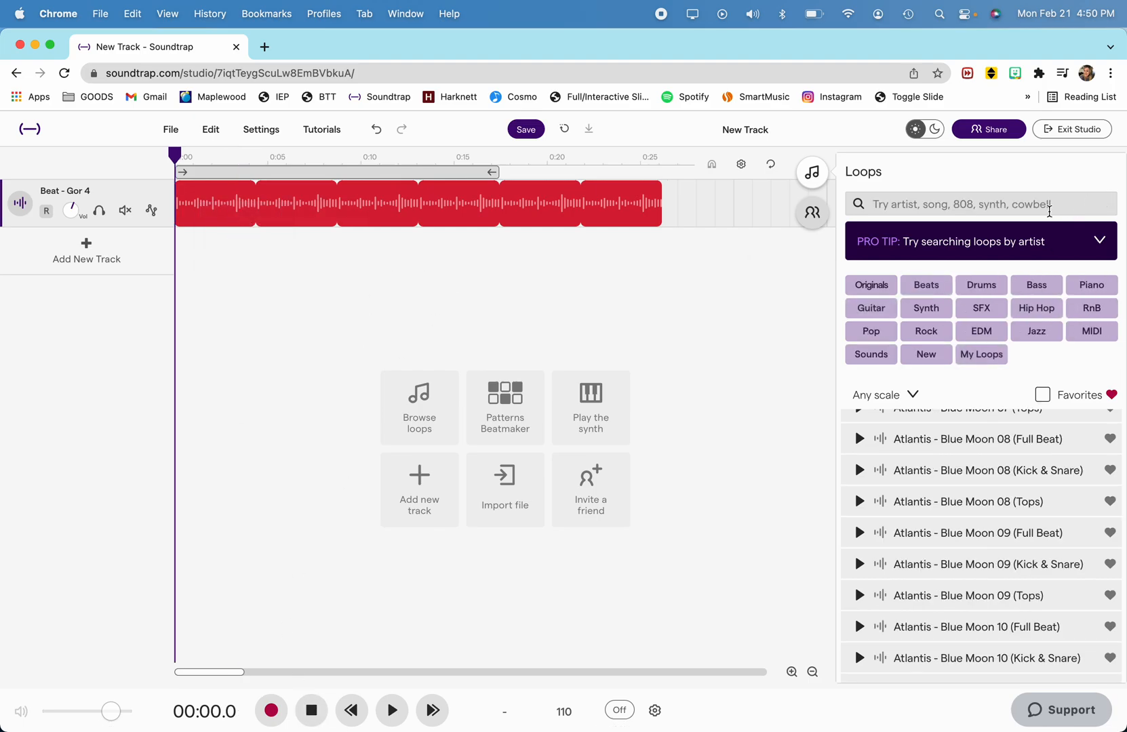
left_click(1032, 288)
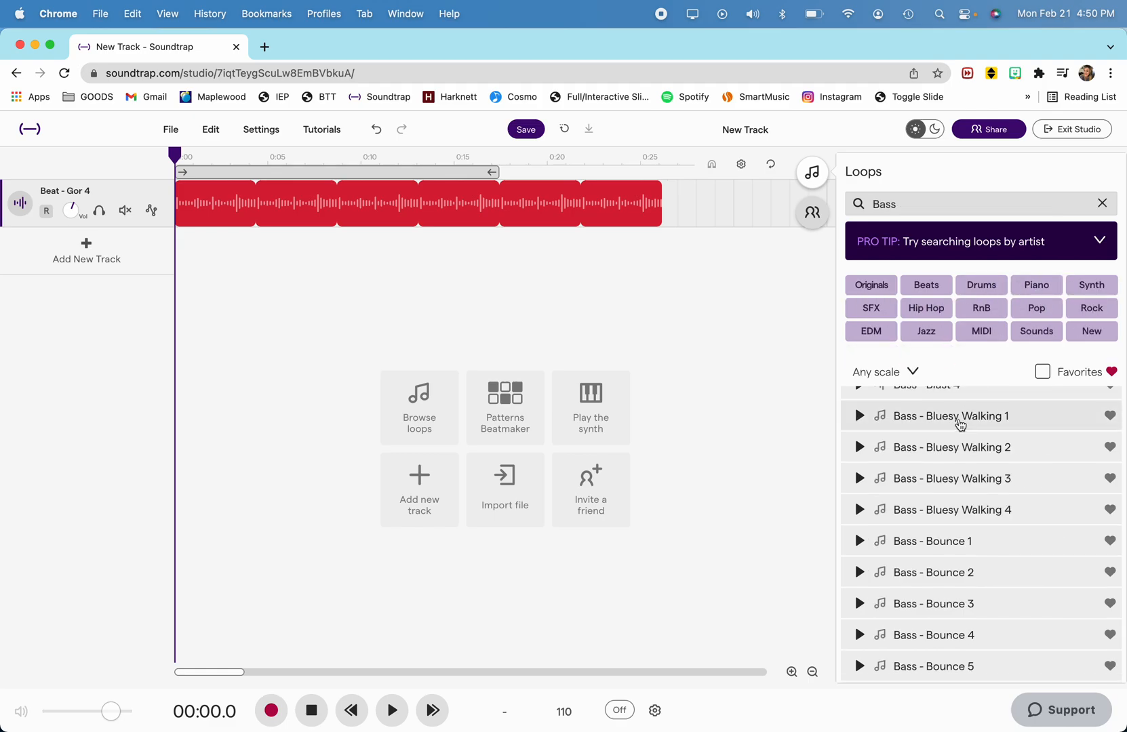
scroll(962, 418, "up", 10)
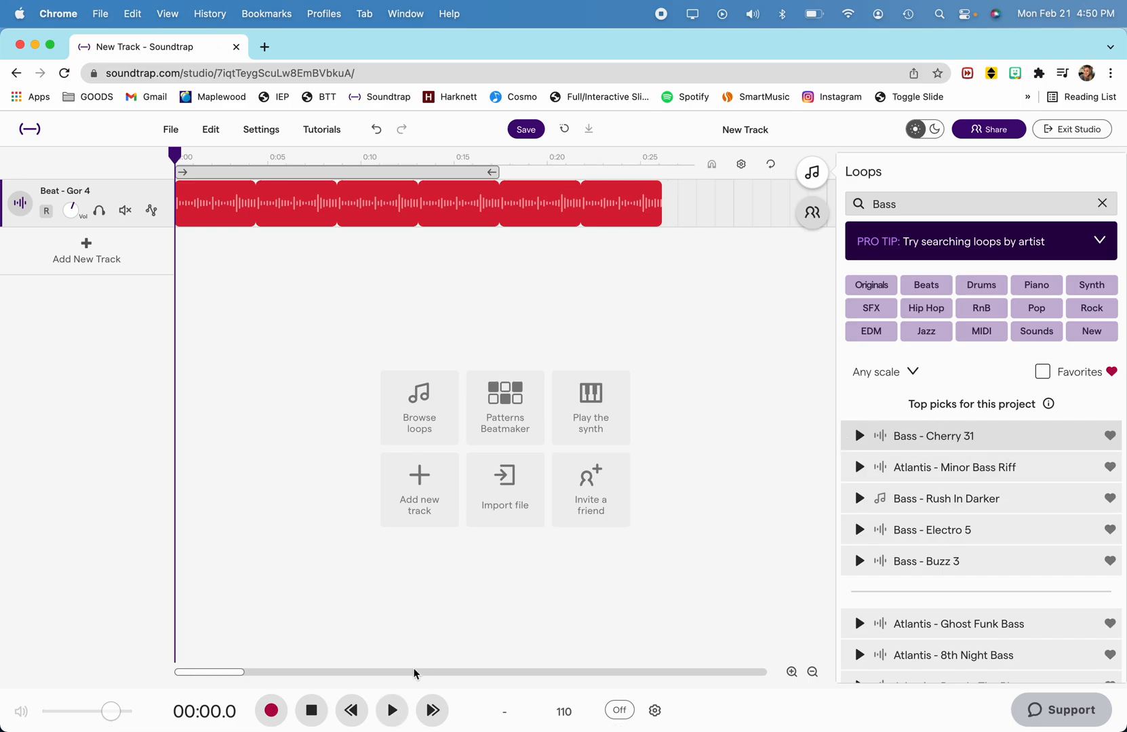
Step: Play the beat track and preview top-pick bass loops over it, including Bass - Cherry 31 and Bass - Buzz 3
left_click(393, 712)
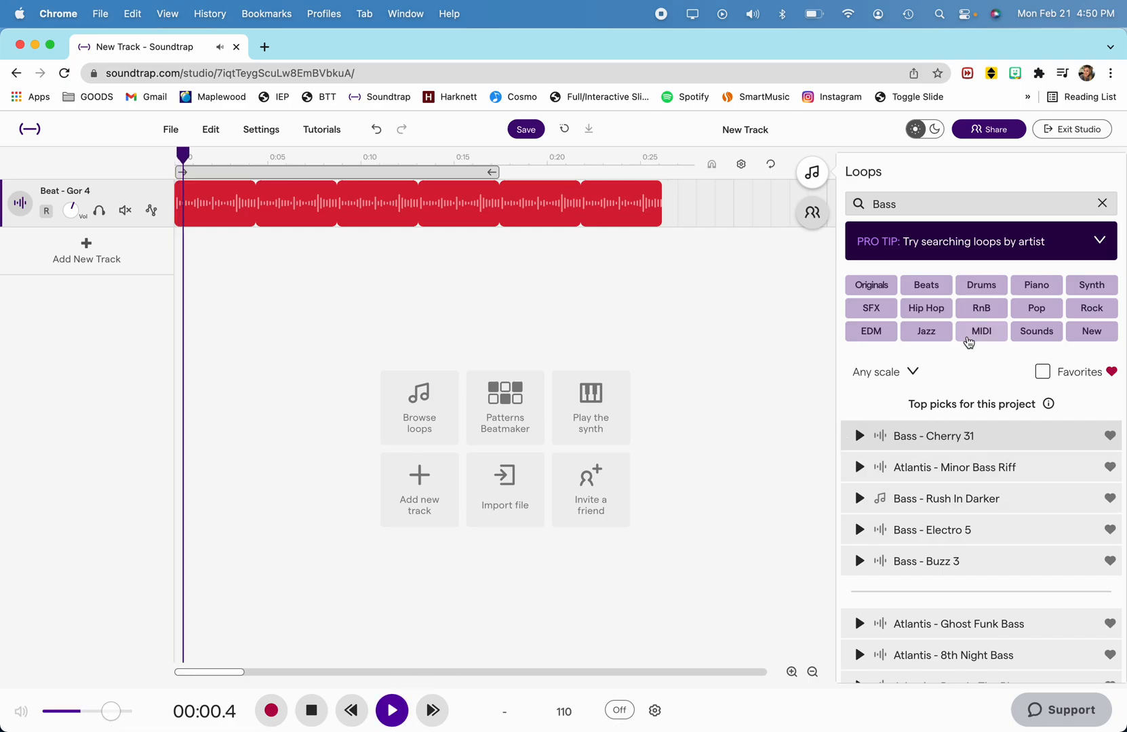
left_click(859, 437)
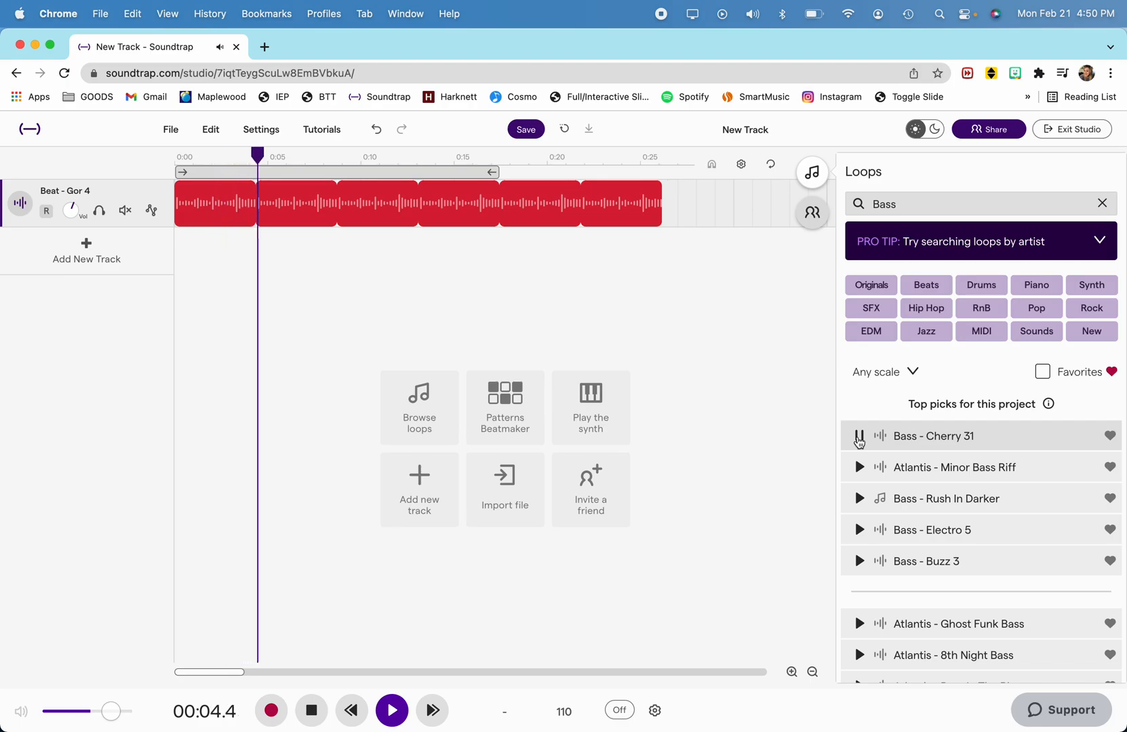
left_click(859, 439)
left_click(858, 499)
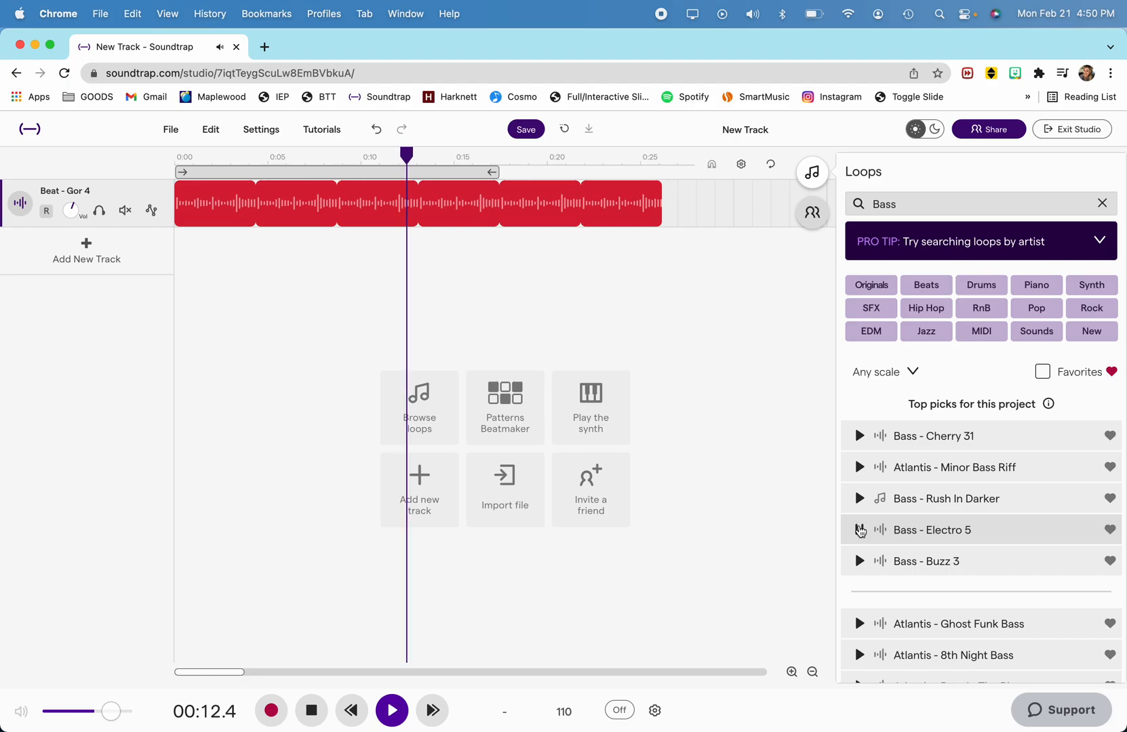
left_click(859, 561)
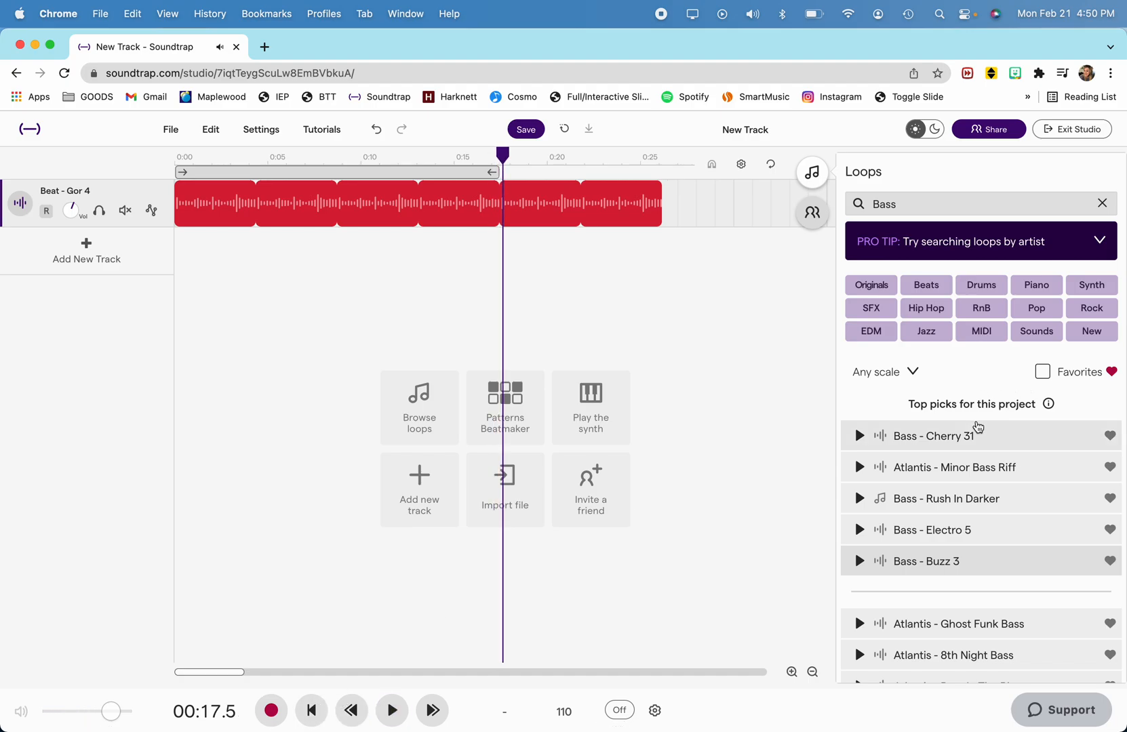
Step: Try Bass - Cherry 31 as a second track, extended to the end of the beat clip, and play both tracks together
double_click(970, 436)
left_click_drag(491, 234, 643, 255)
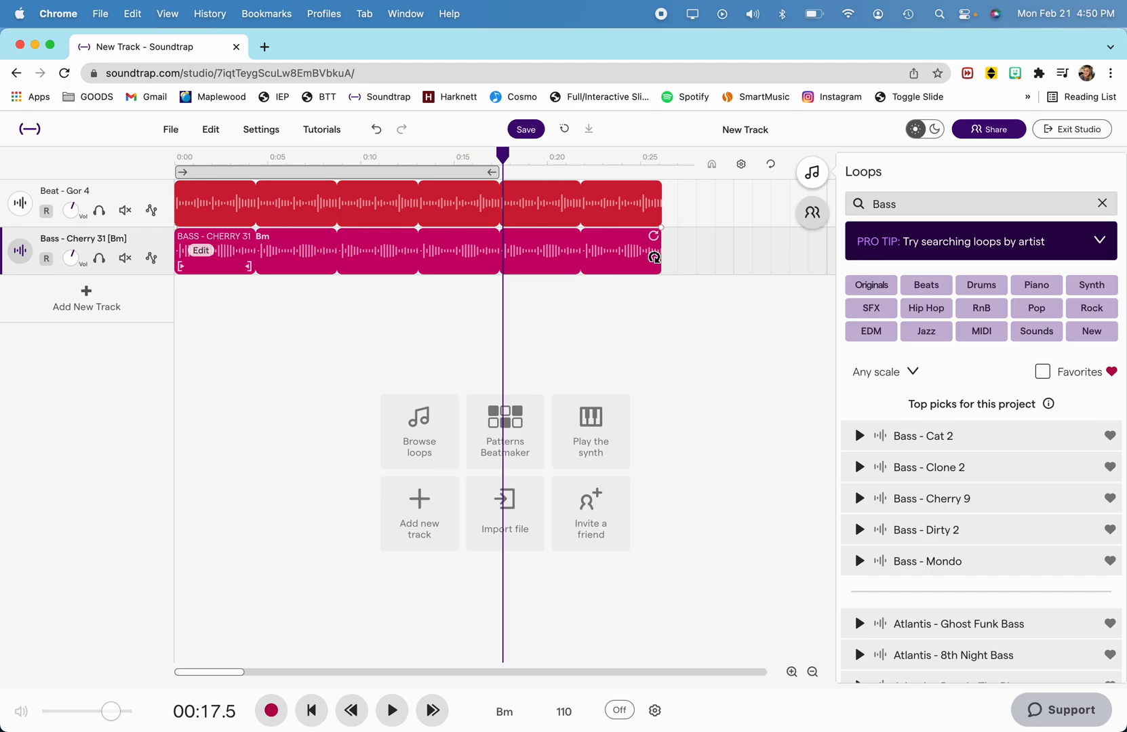
left_click(312, 711)
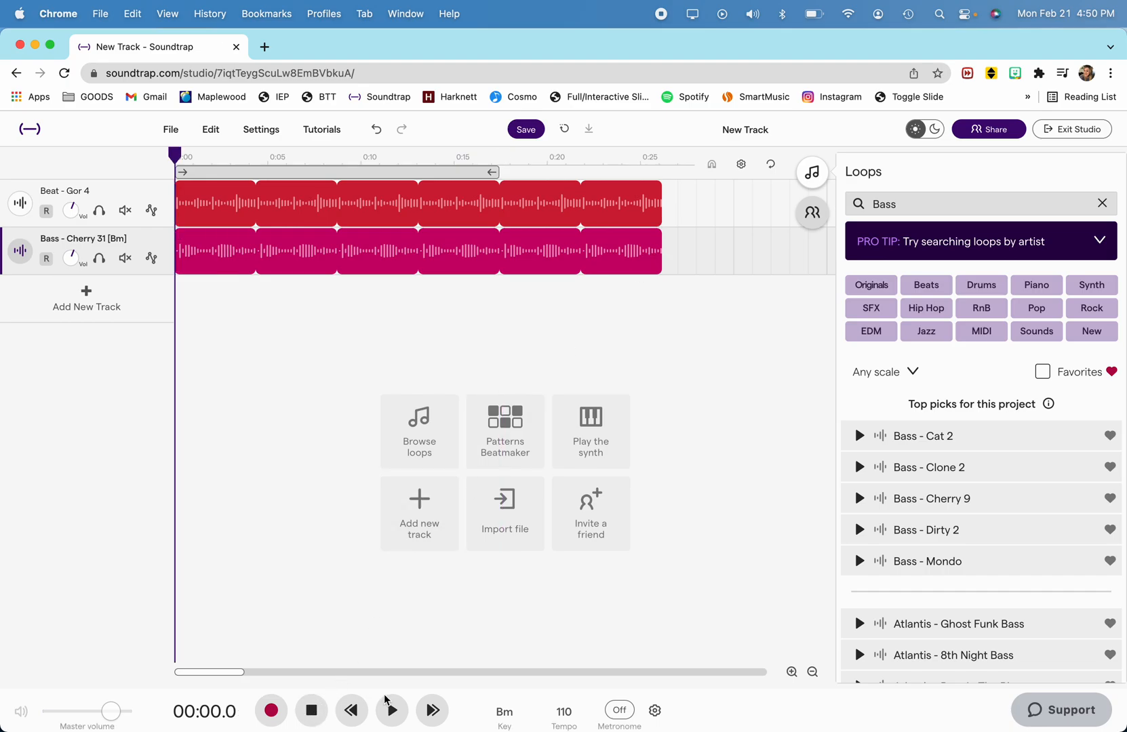
left_click(393, 712)
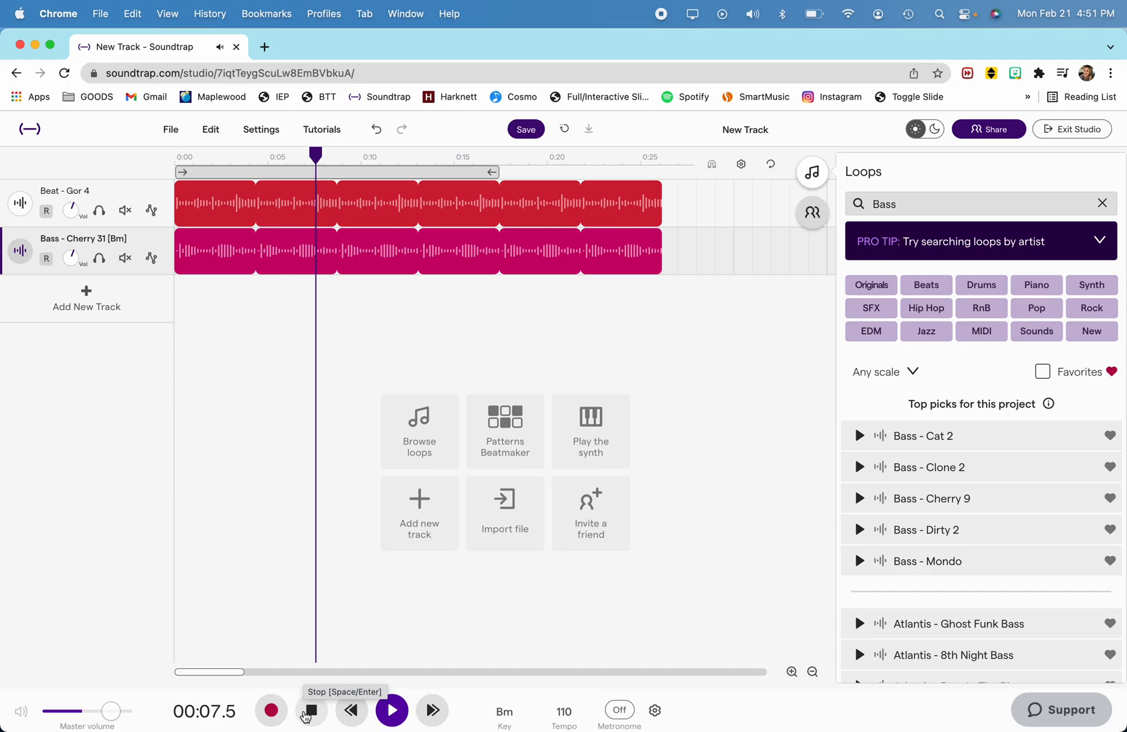
left_click(309, 711)
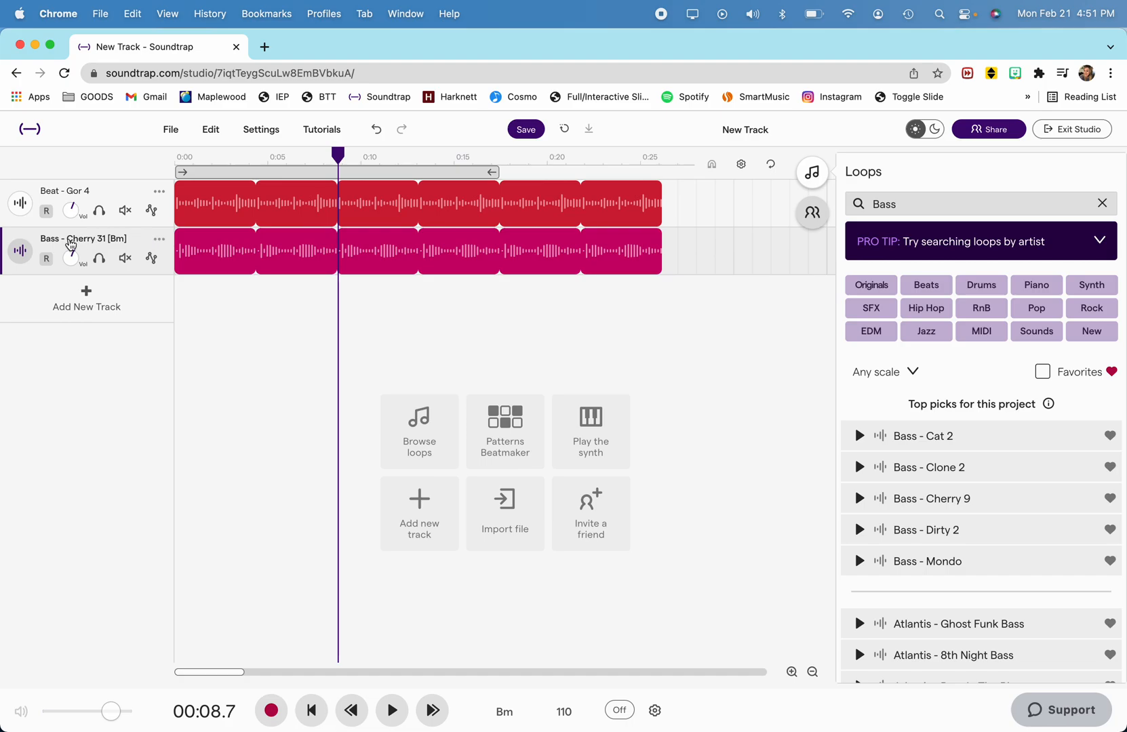
Step: Delete the Bass - Cherry 31 track and return the playhead to the start
left_click(163, 239)
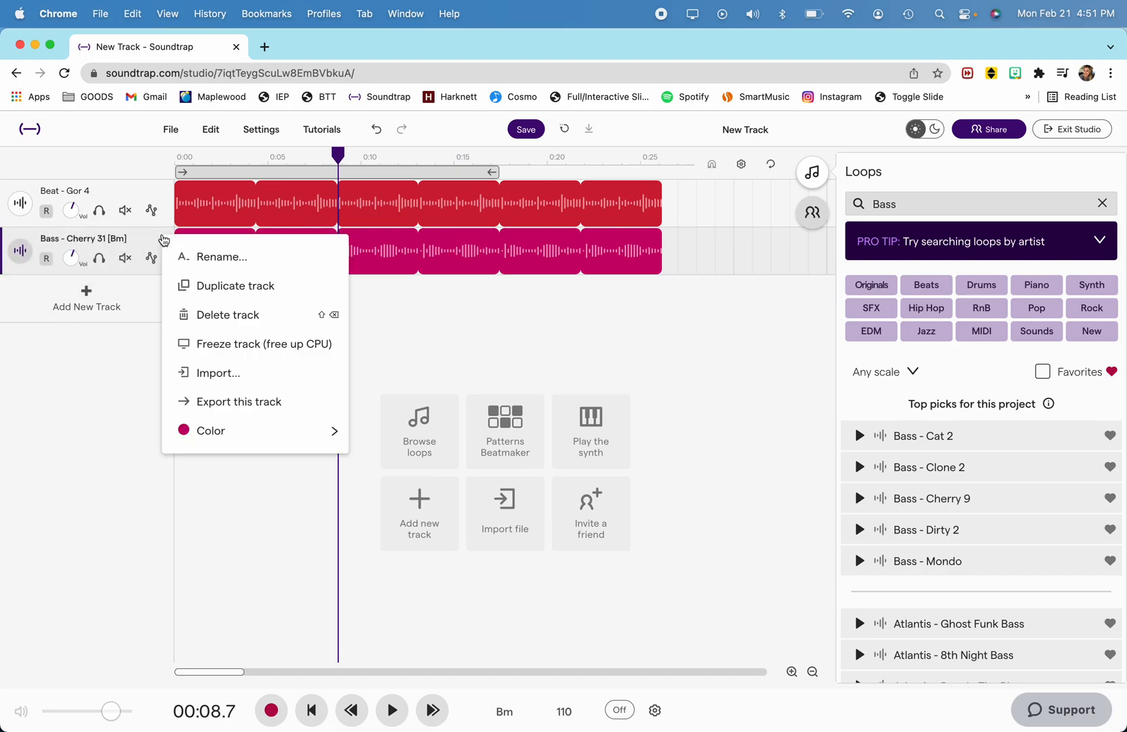
left_click(203, 314)
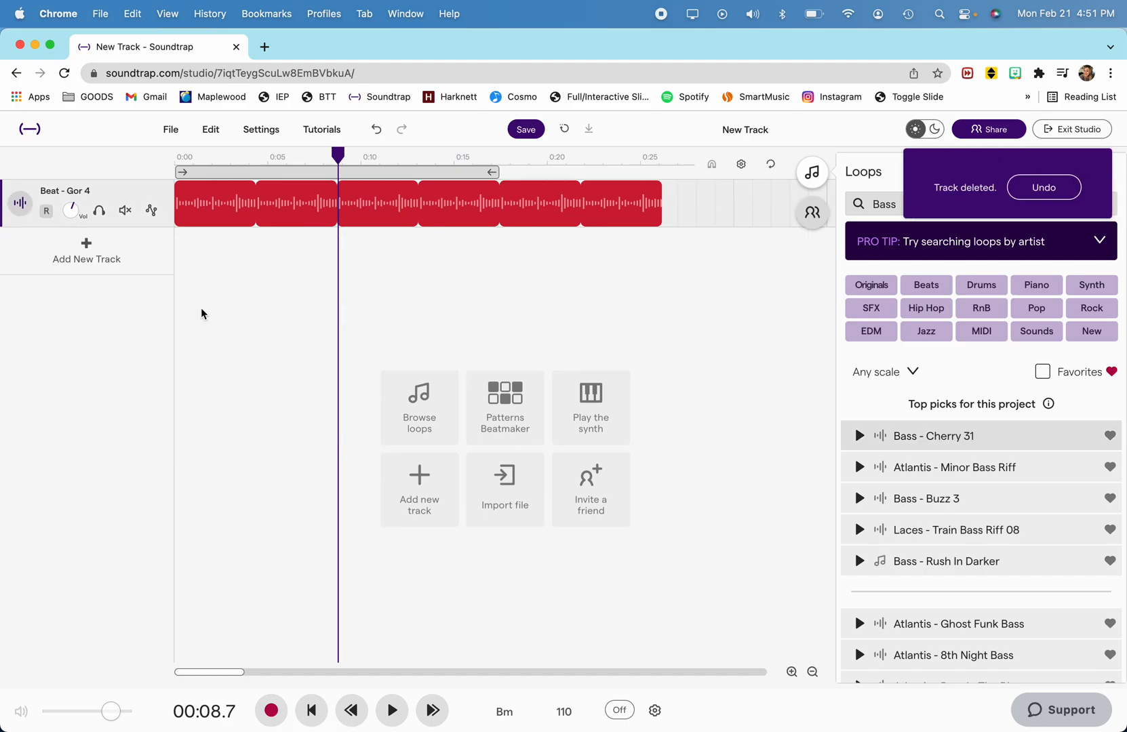
left_click(314, 709)
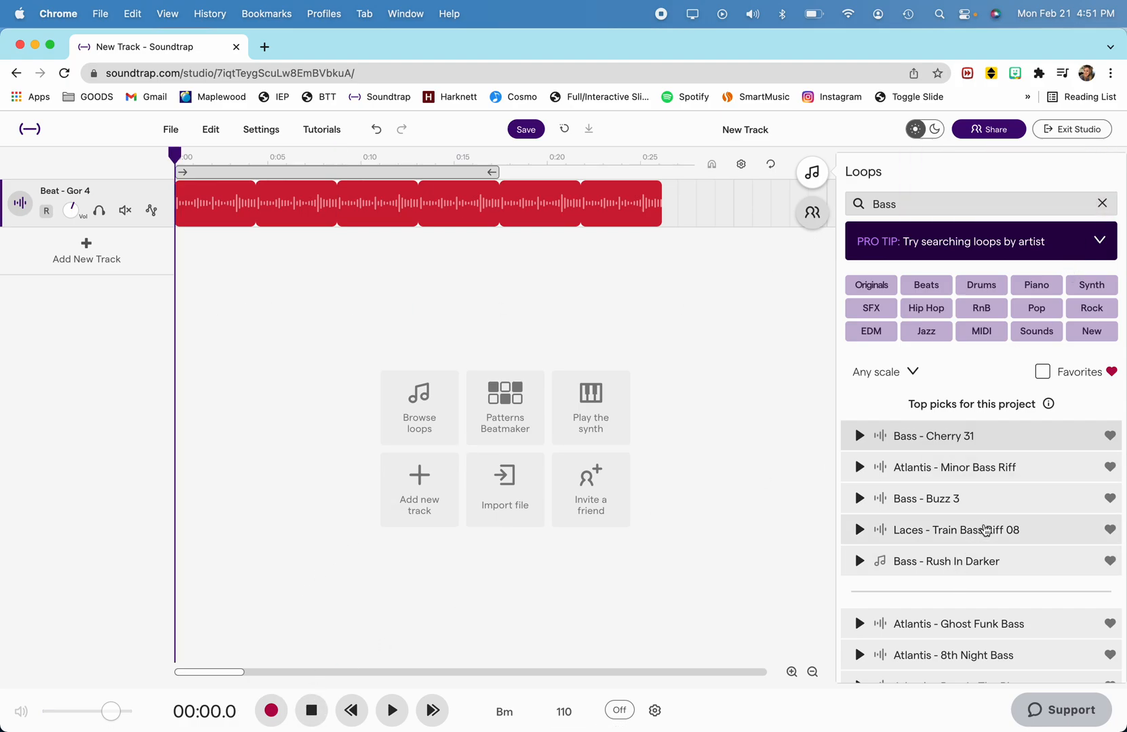
Step: Audition more bass loops and preview Bass - Banzay 6 over the playing beat track
scroll(984, 531, "down", 10)
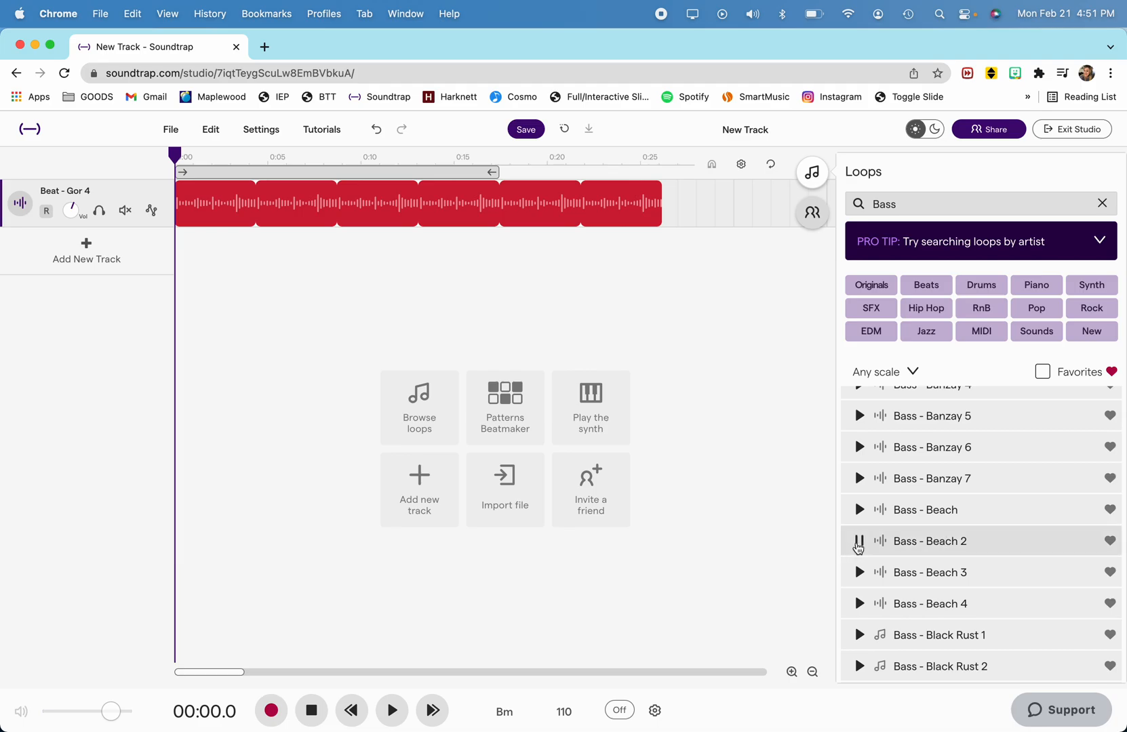
left_click(861, 447)
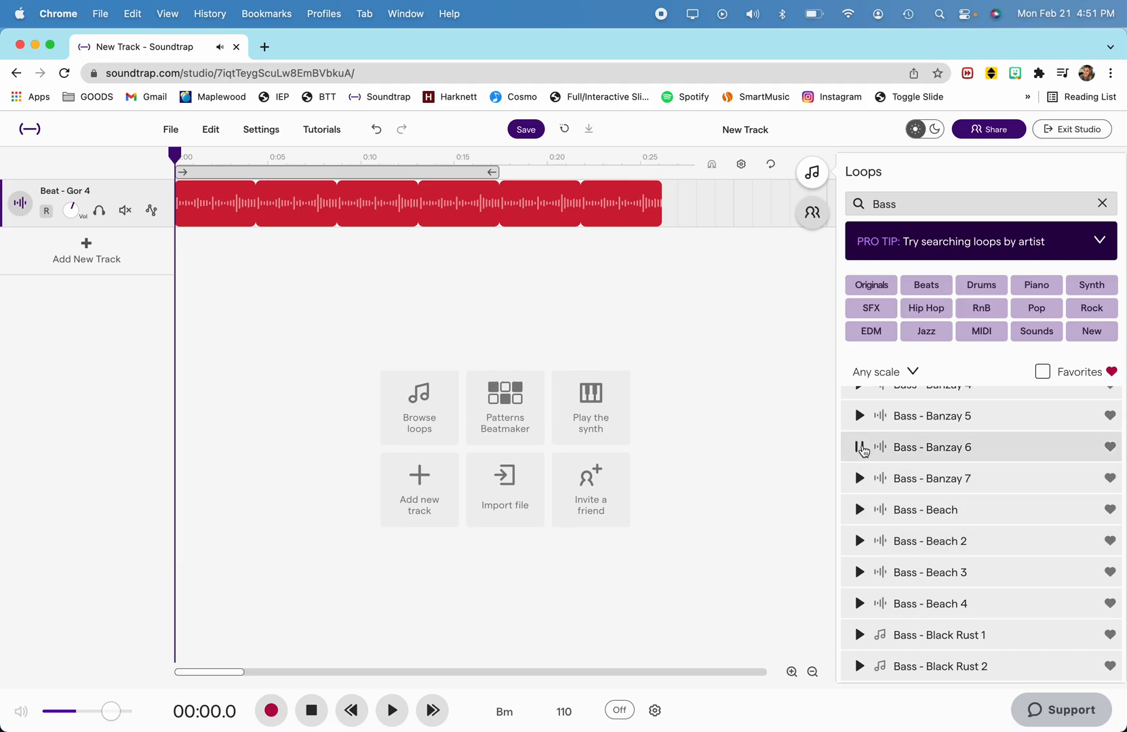
left_click(392, 710)
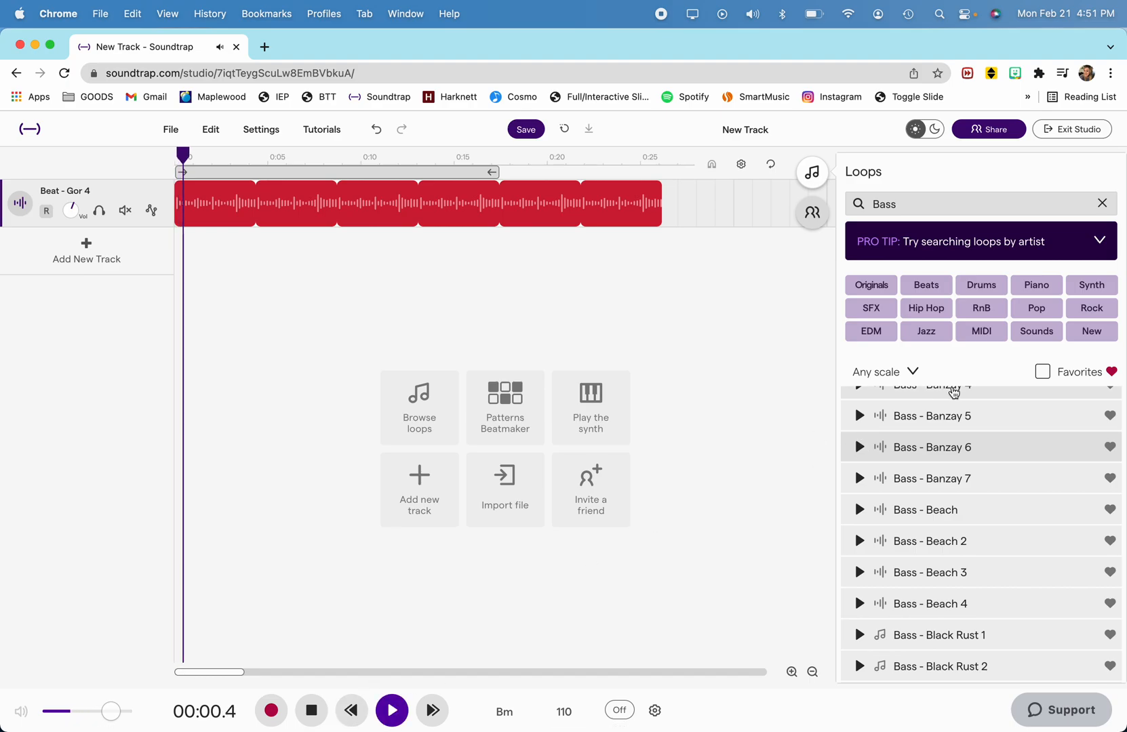
left_click(859, 447)
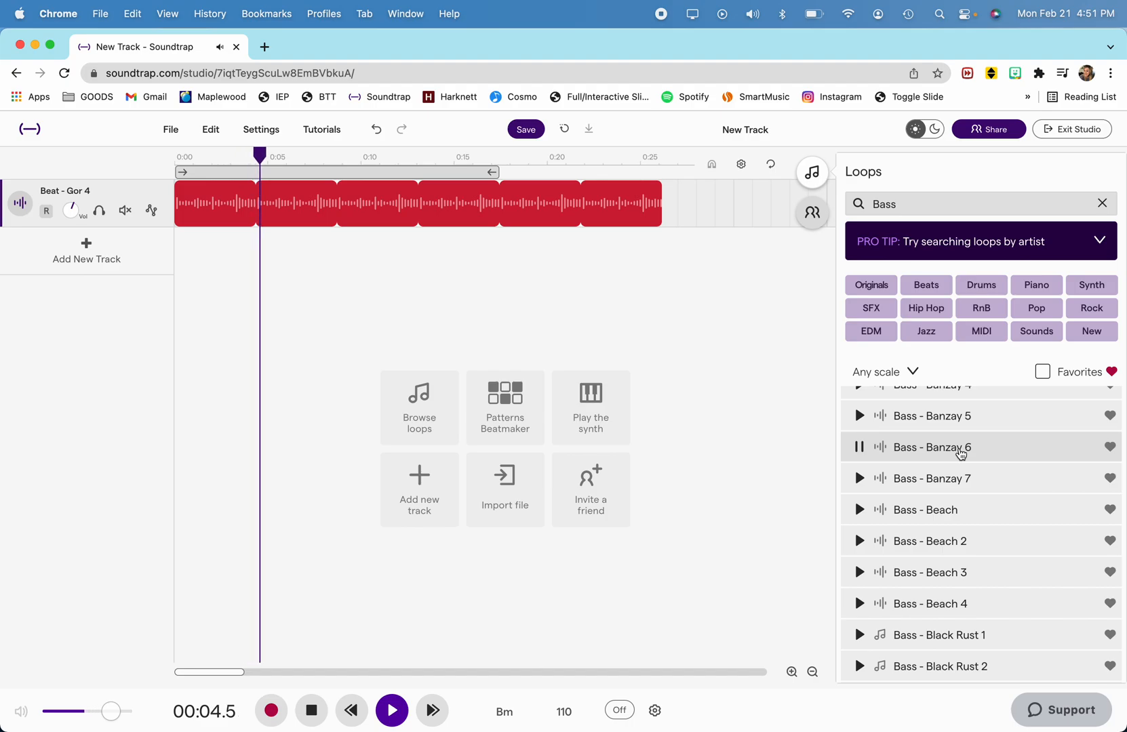
Step: Add the Bass - Banzay 6 loop as a second track, stop playback, and extend its clip to the end of the beat clip
left_click_drag(961, 455, 365, 642)
key("space")
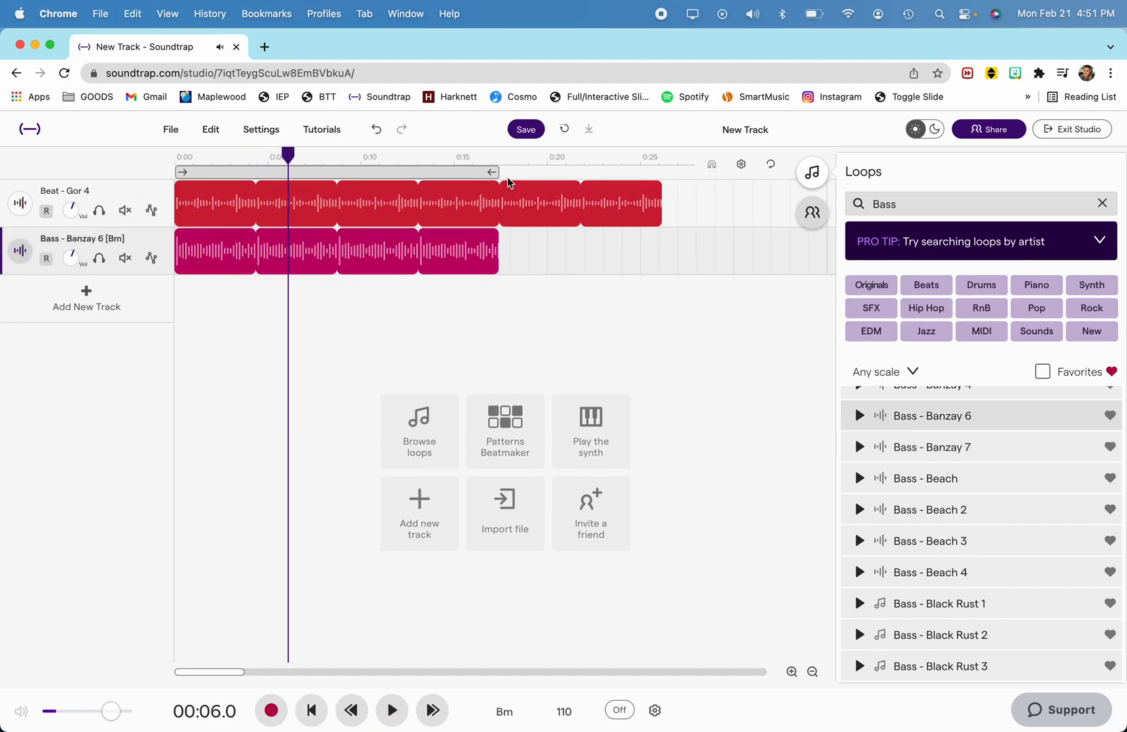
left_click_drag(488, 237, 651, 235)
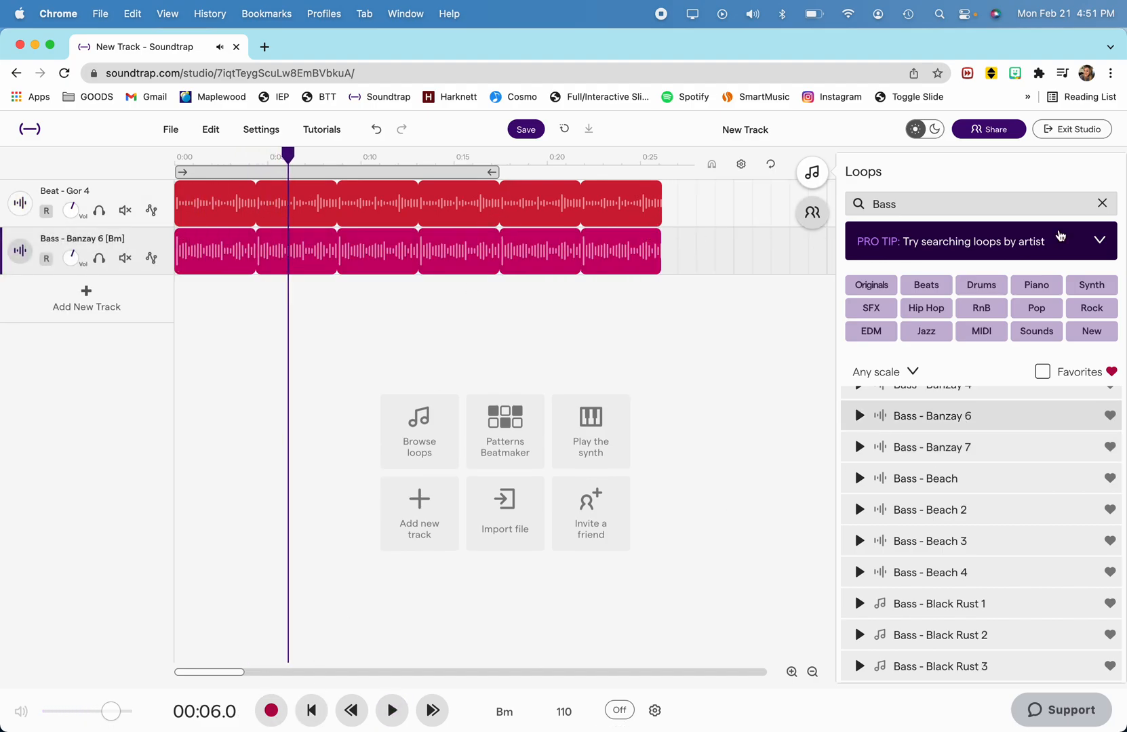
Step: Clear the Bass search and filter the loops to Synth
left_click(1102, 204)
left_click(970, 205)
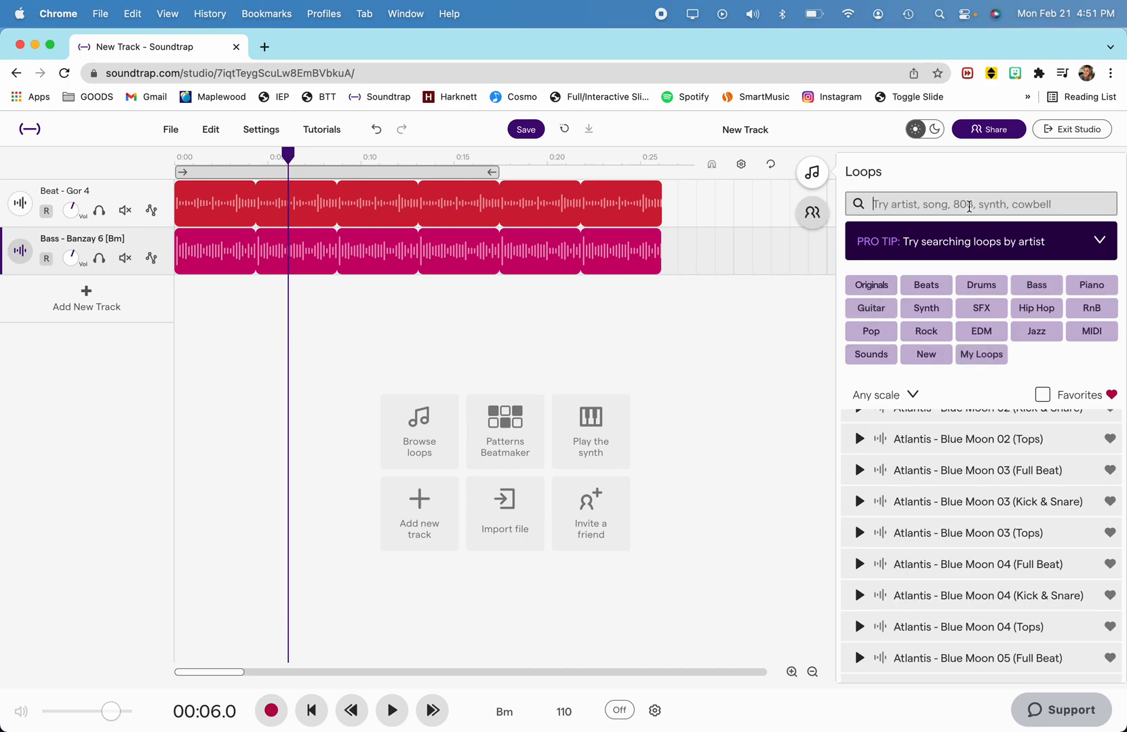
left_click(930, 311)
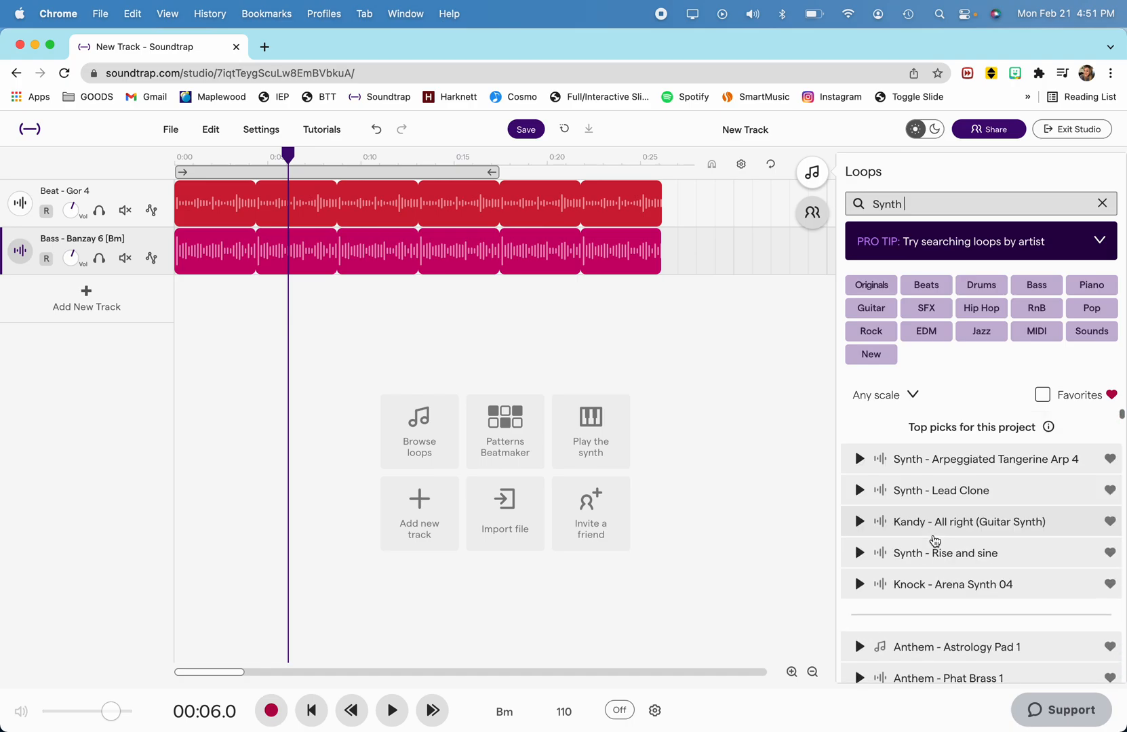
Step: Play both tracks from the start, preview the top-pick synth loops over them, and stop playback
left_click(859, 554)
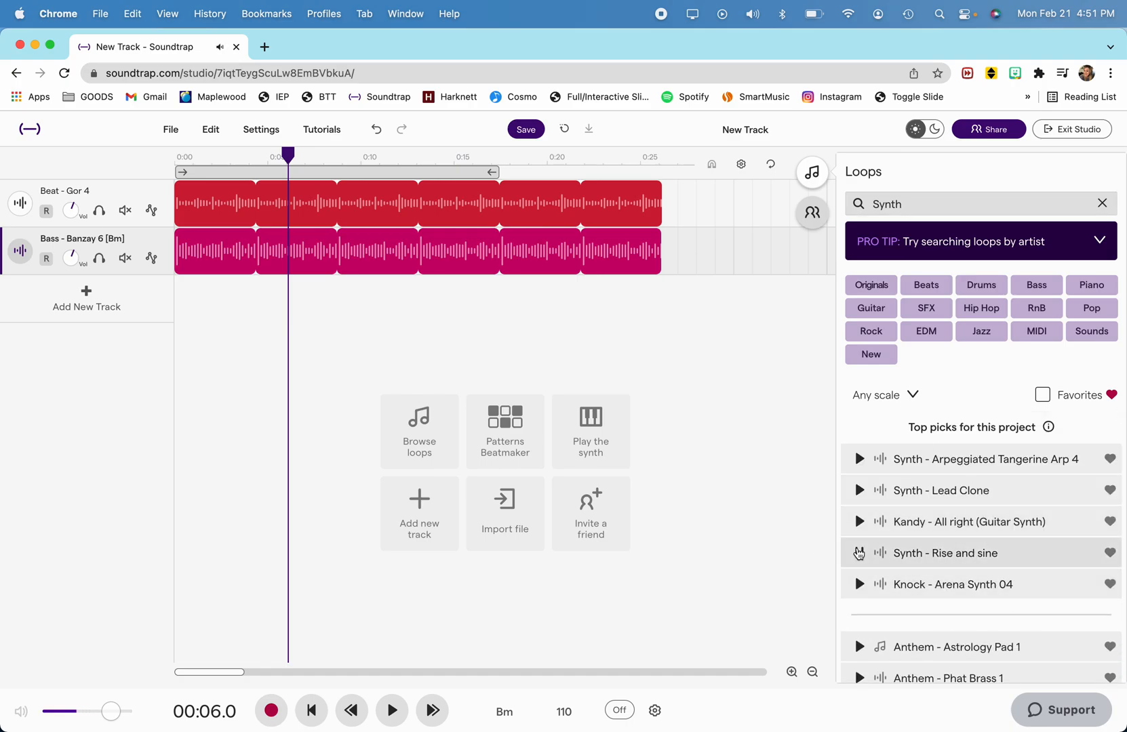
left_click(305, 716)
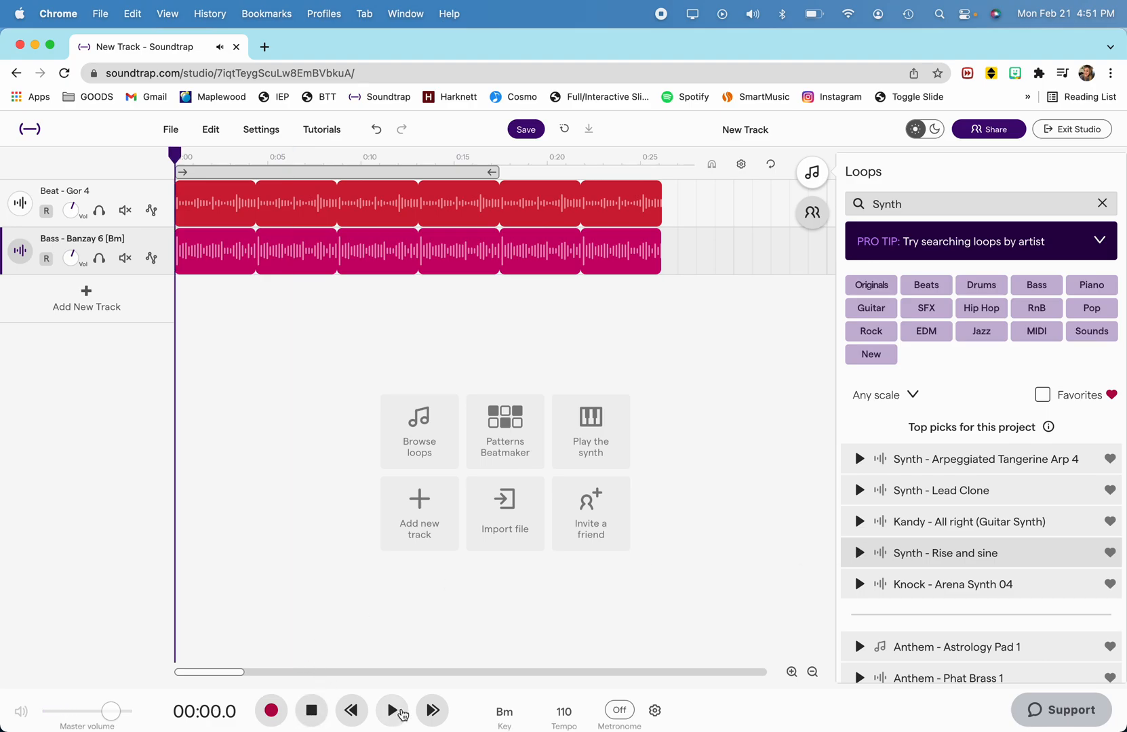
left_click(392, 710)
left_click(860, 554)
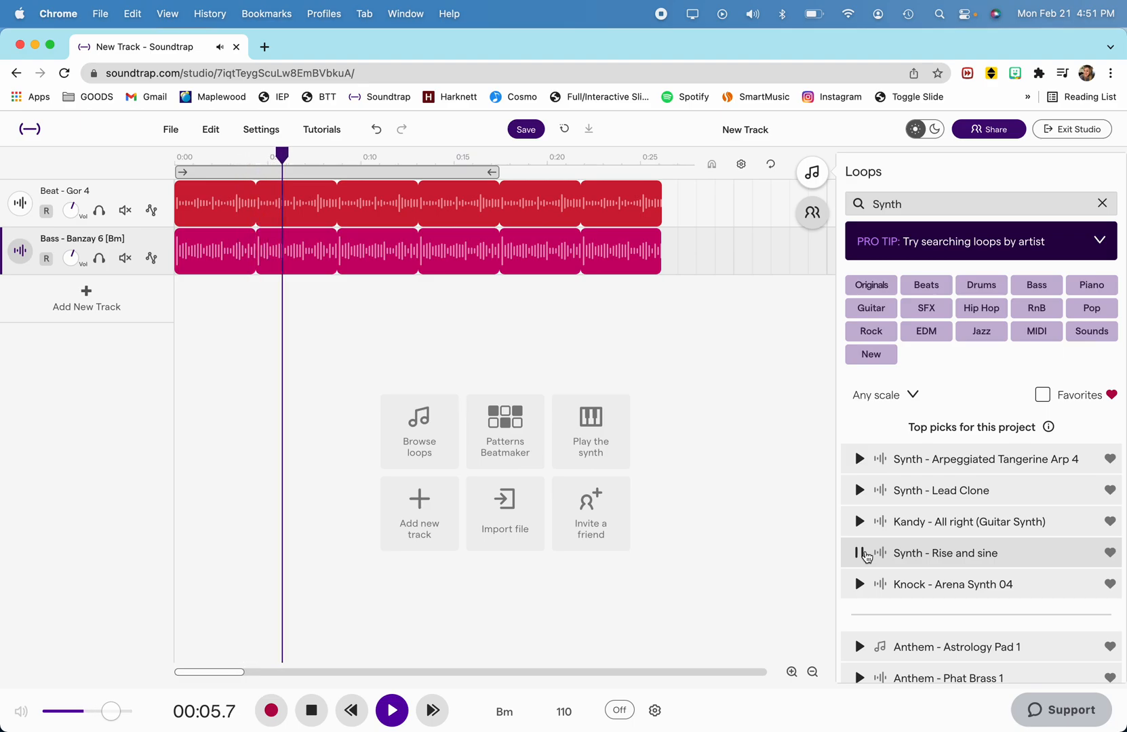
left_click(860, 523)
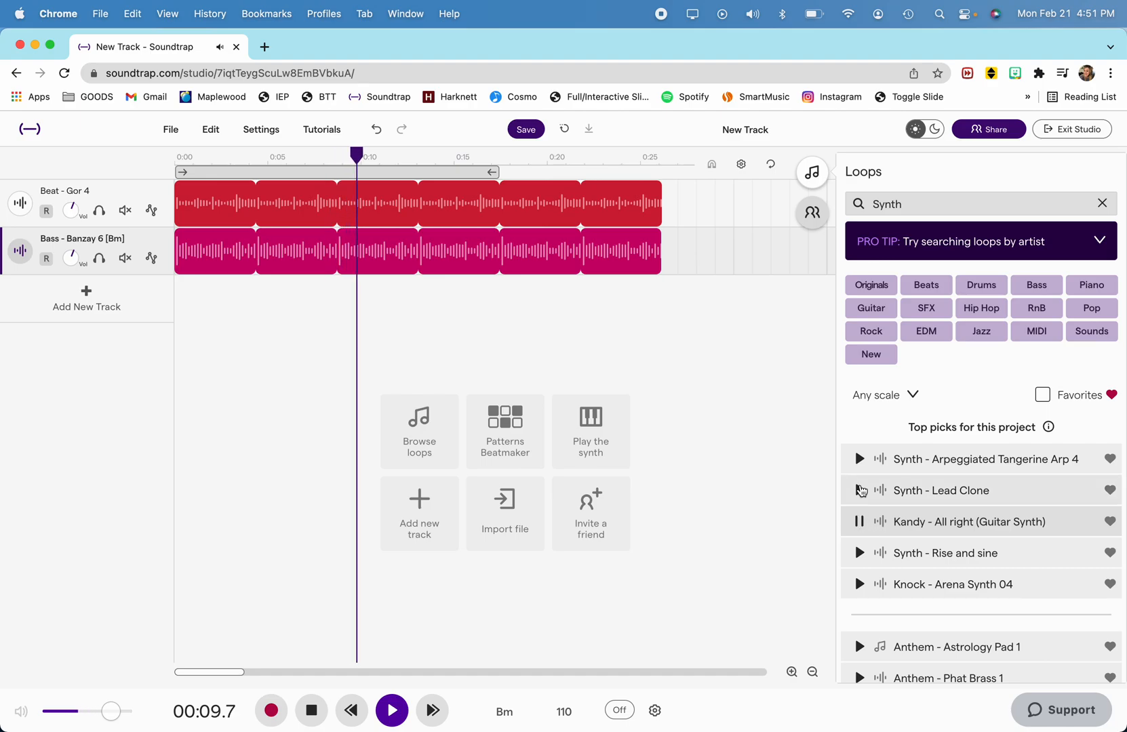
left_click(860, 489)
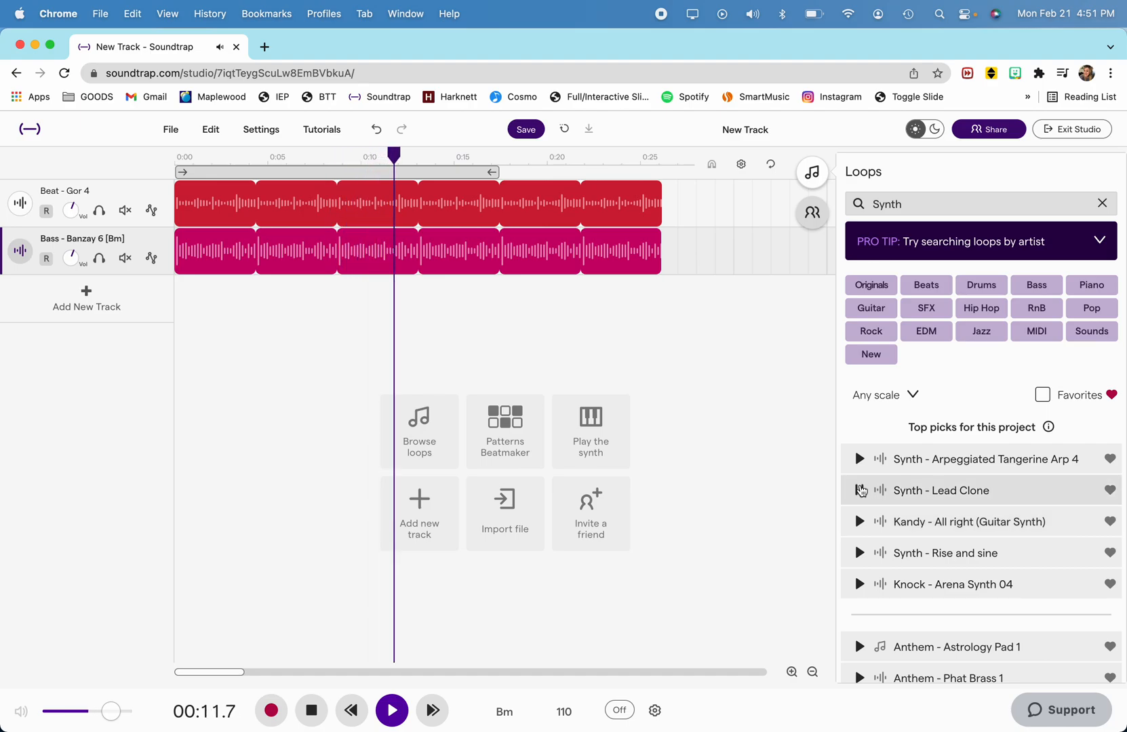
left_click(860, 461)
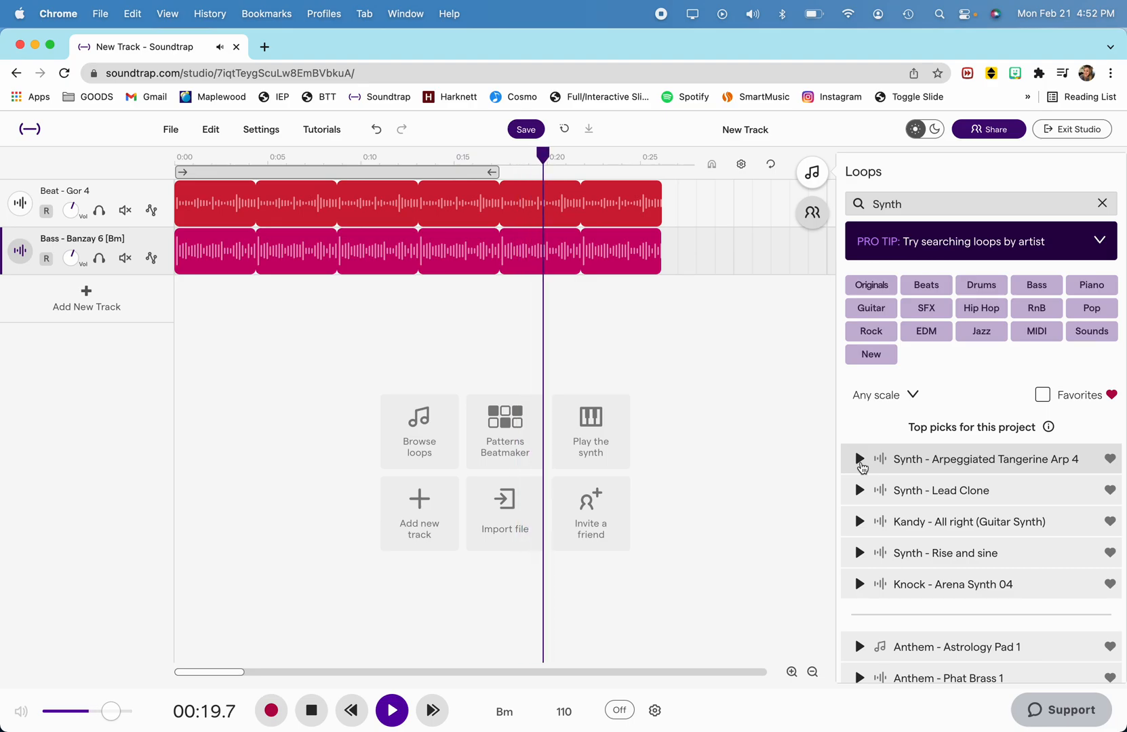
left_click(856, 587)
left_click(858, 588)
left_click(312, 712)
Step: Browse the Synth results and audition loops such as Bushwick - Retro Synth Chords 05, Car - Nero Pad and Car - Nostalgia Arpeggio 01
scroll(978, 556, "down", 15)
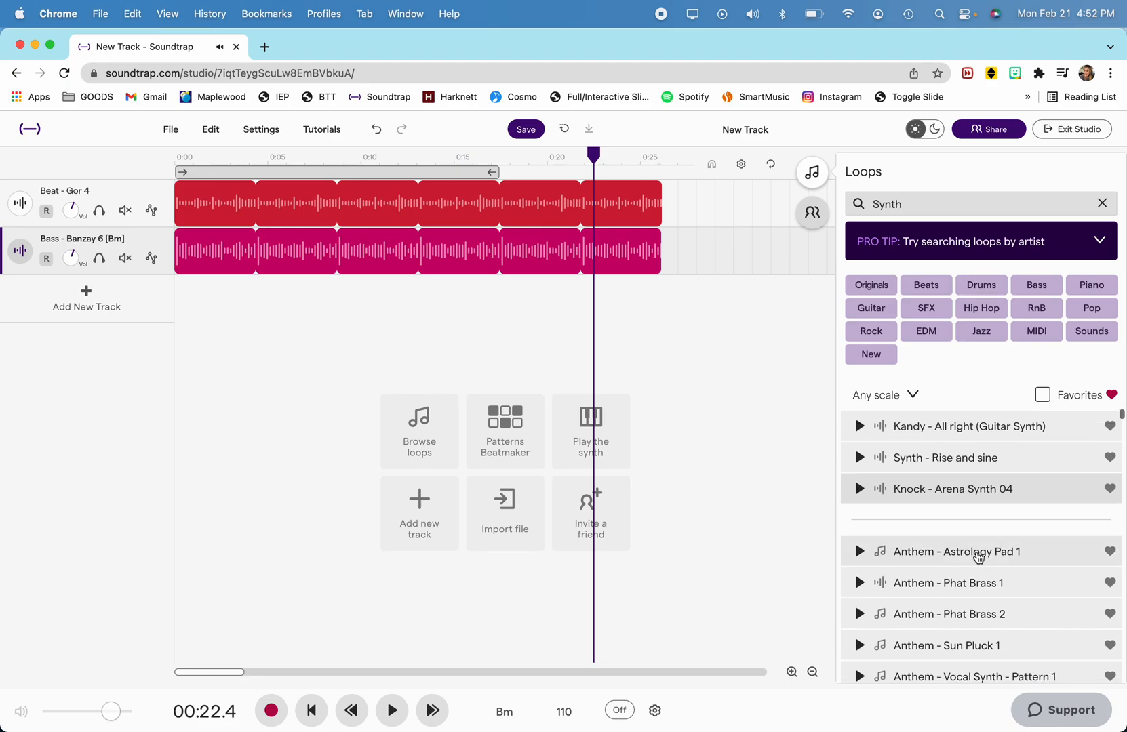
scroll(978, 556, "down", 5)
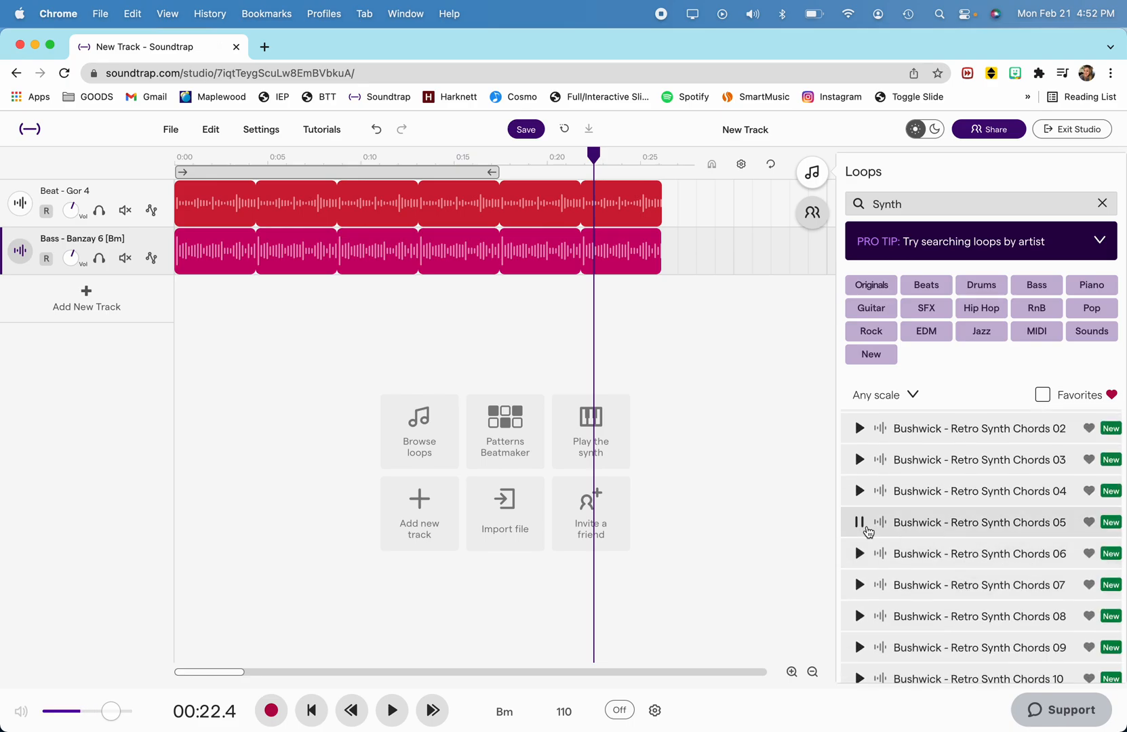
scroll(861, 531, "down", 5)
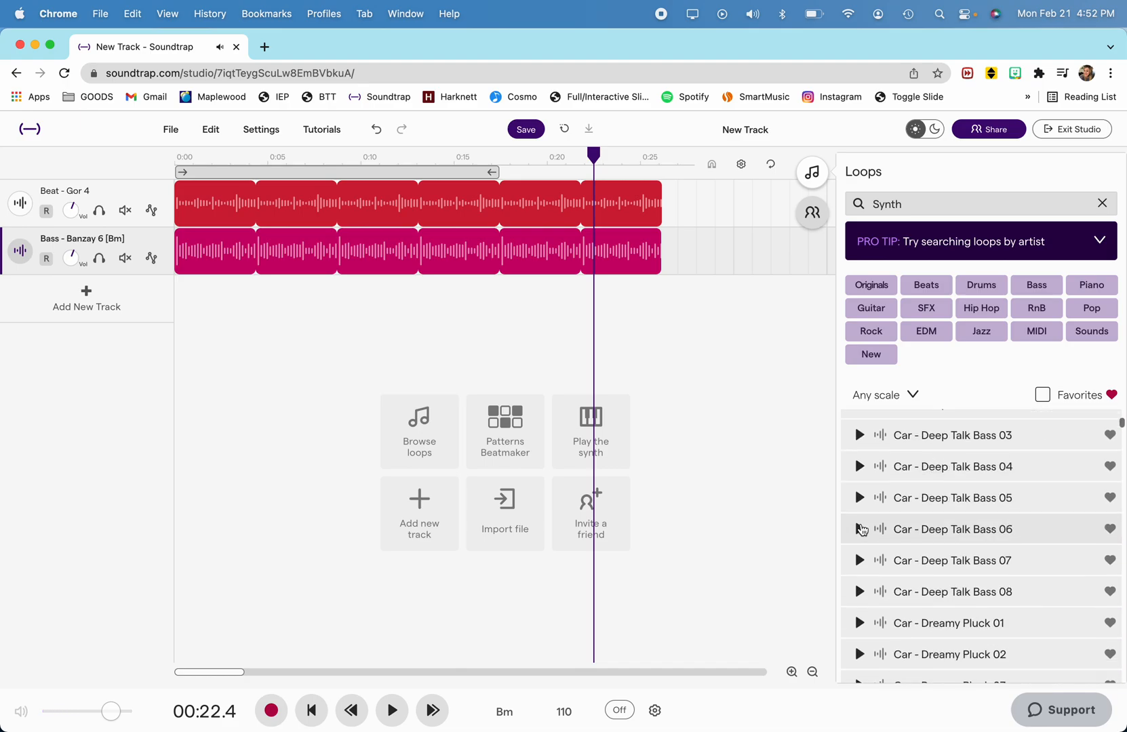
scroll(858, 533, "down", 5)
left_click(936, 204)
scroll(918, 440, "down", 5)
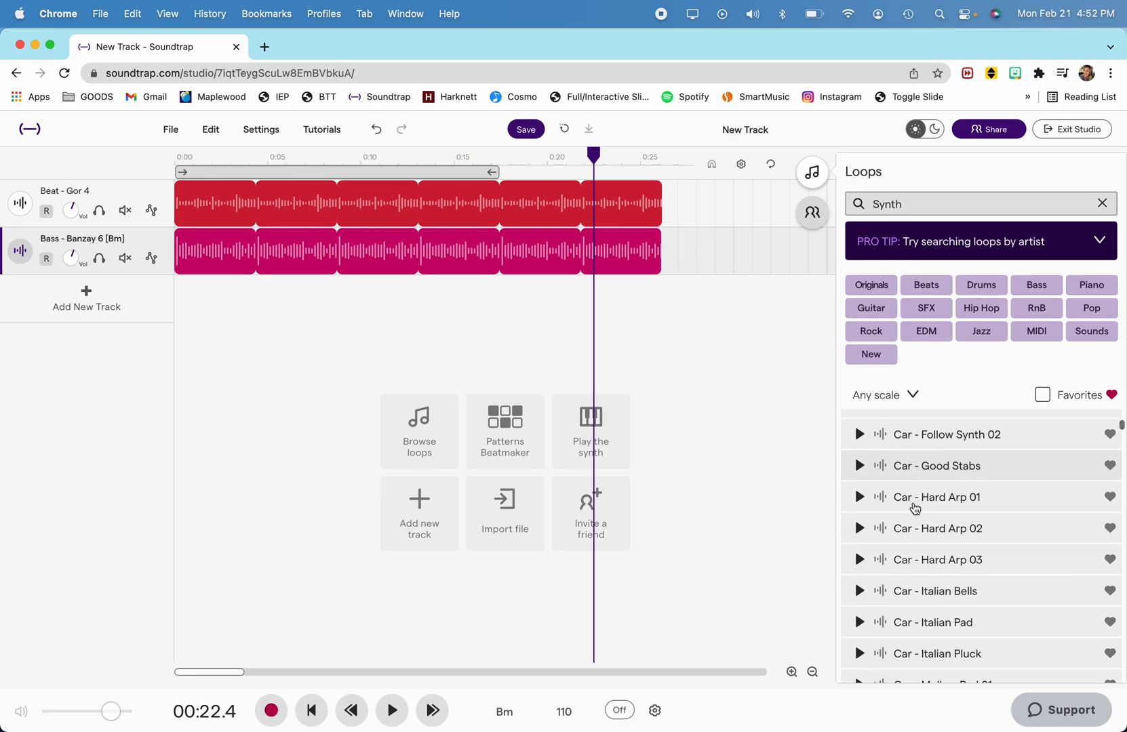
left_click(858, 511)
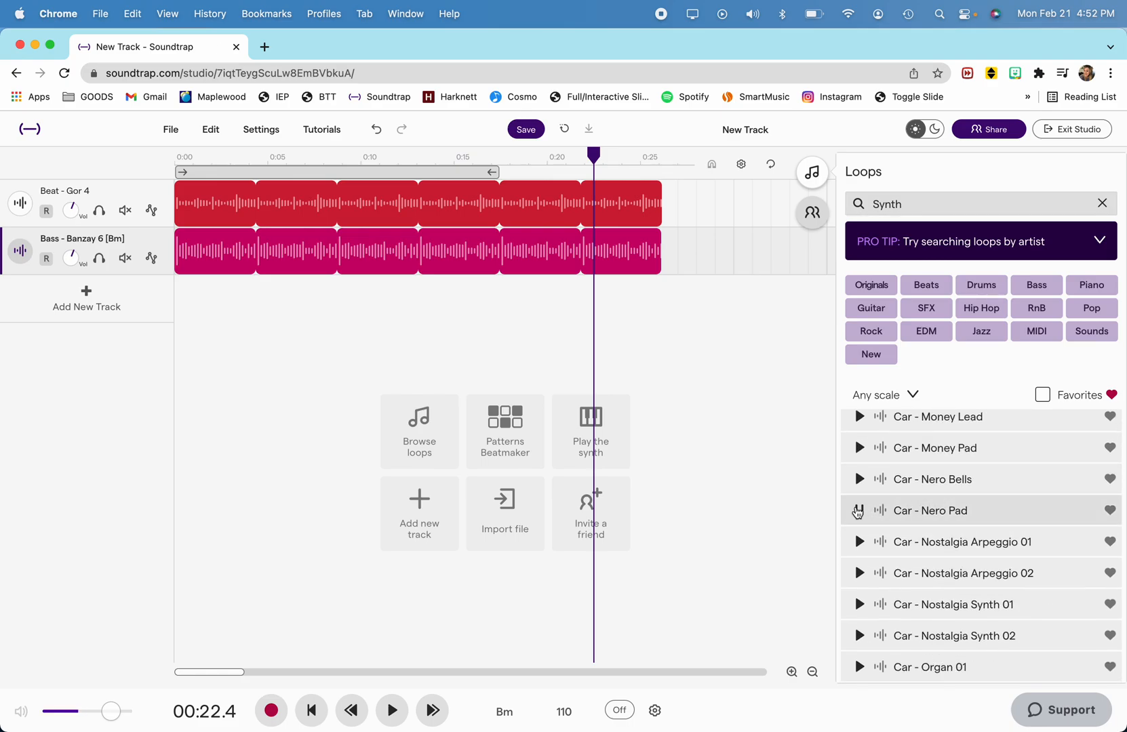
left_click(859, 542)
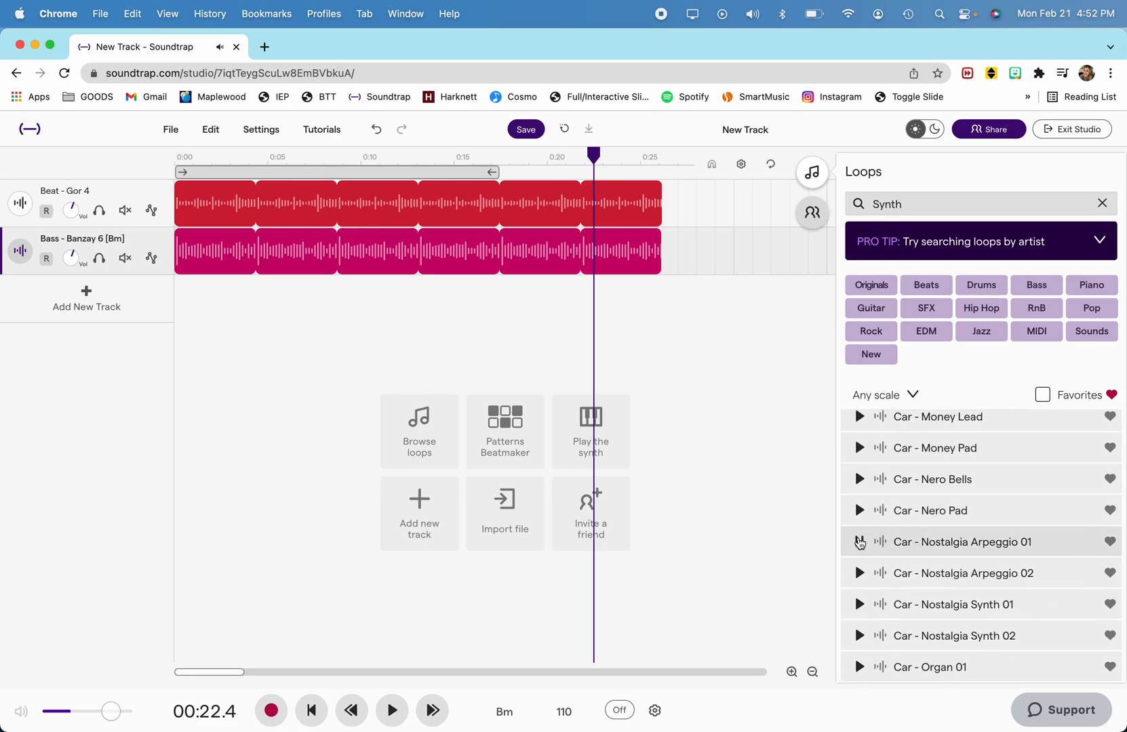
Step: Add Car - Nostalgia Arpeggio 01 as a third track extended to about the end of the other clips, and play the mix from the start
left_click_drag(953, 553, 430, 334)
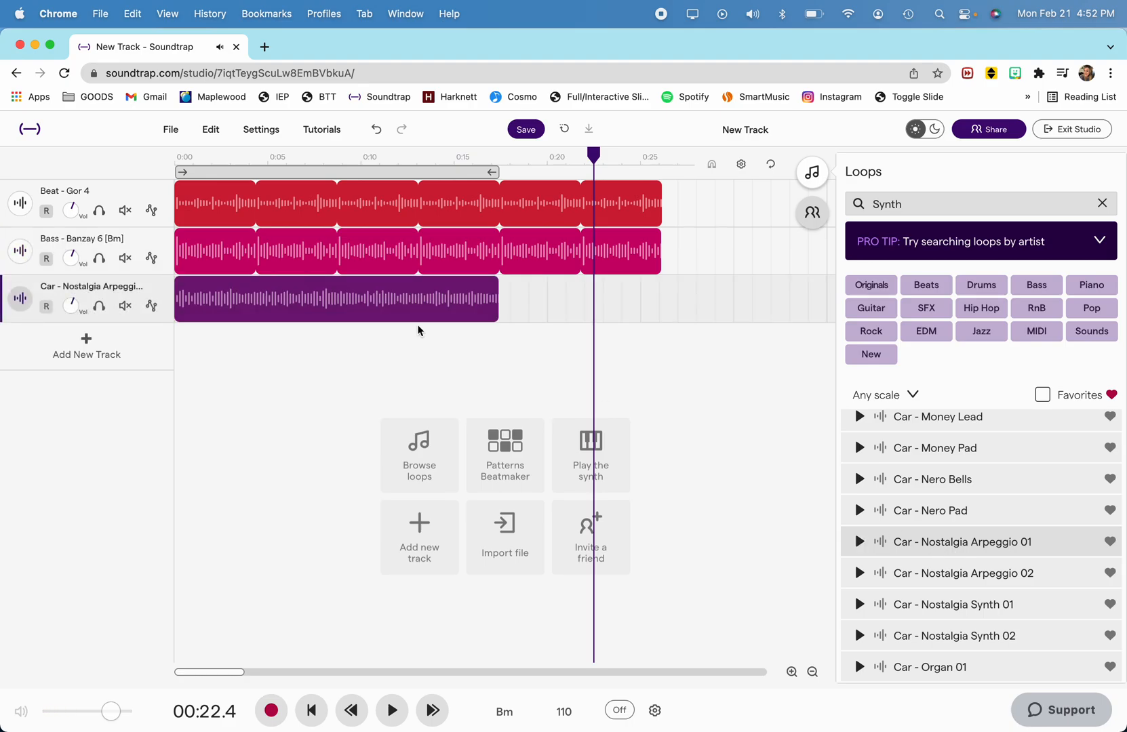
left_click_drag(495, 278, 640, 291)
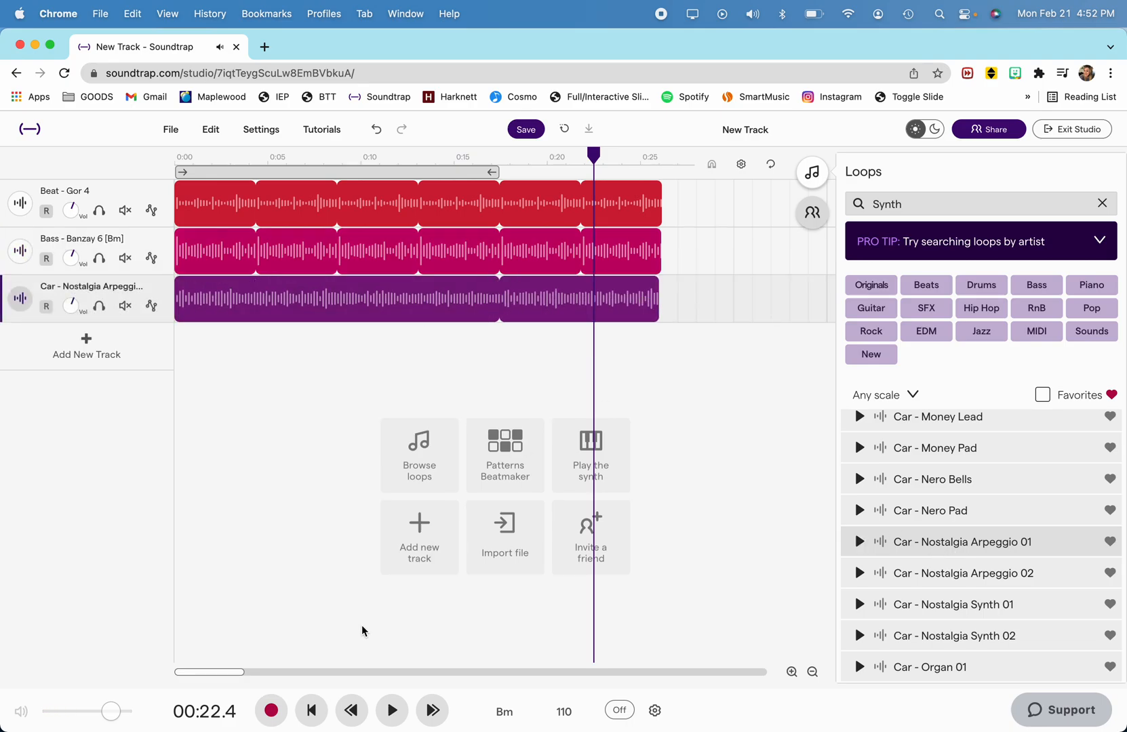
left_click(312, 710)
left_click(385, 708)
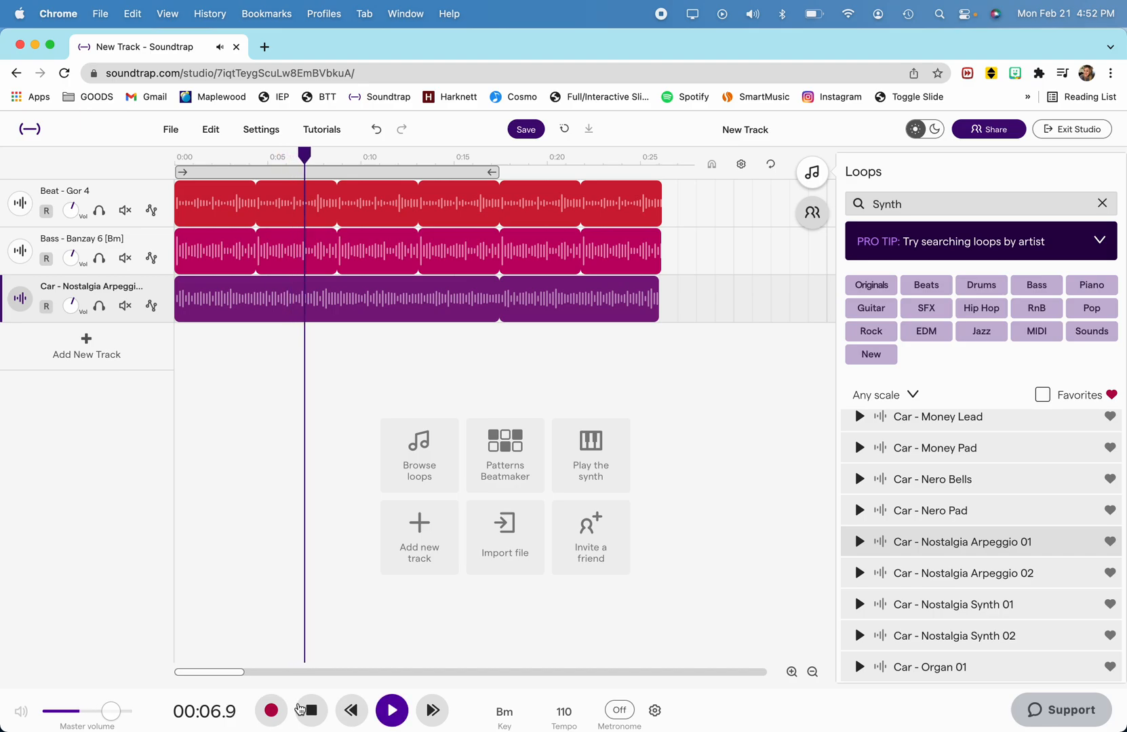
left_click(311, 712)
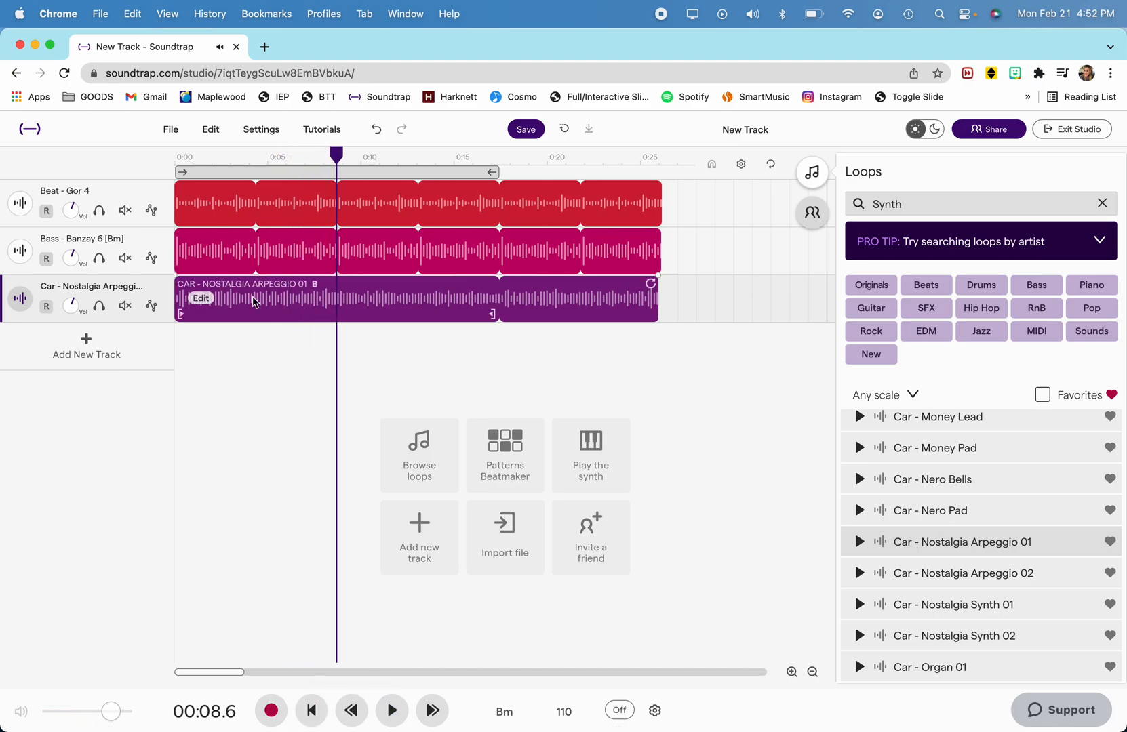
Step: Add Pan automation to the Car - Nostalgia Arpeggio track and draw a zigzag of low and high points up to about 0:15
left_click(151, 307)
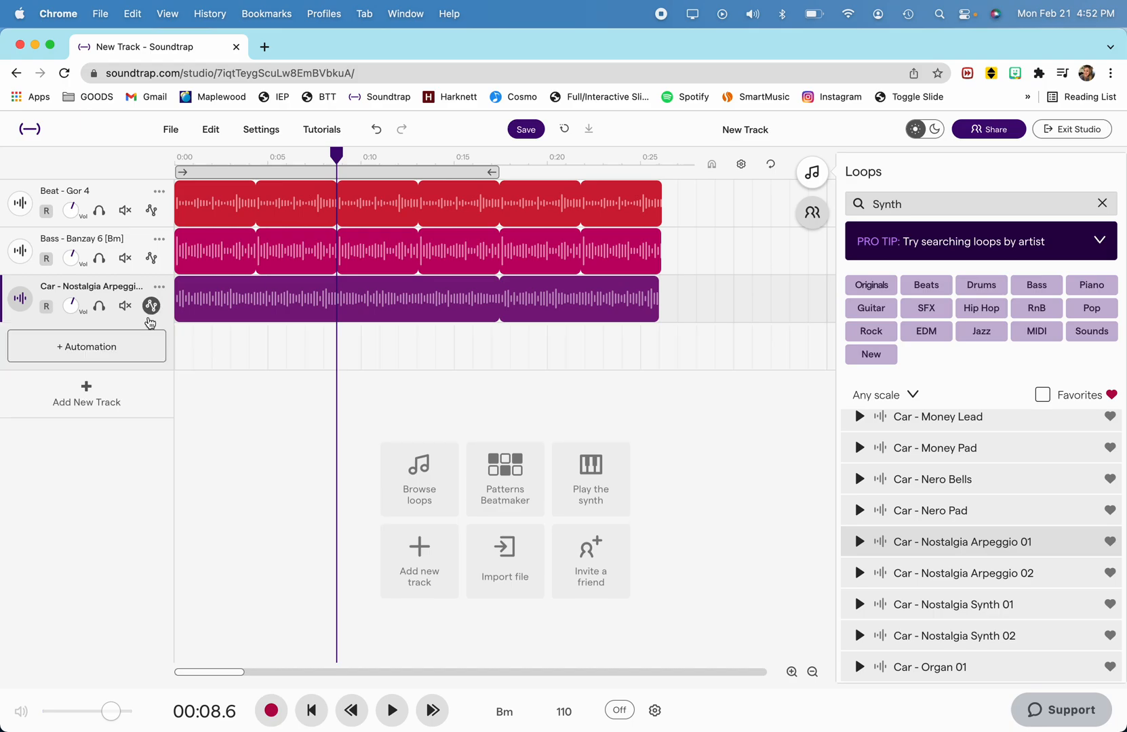
left_click(143, 355)
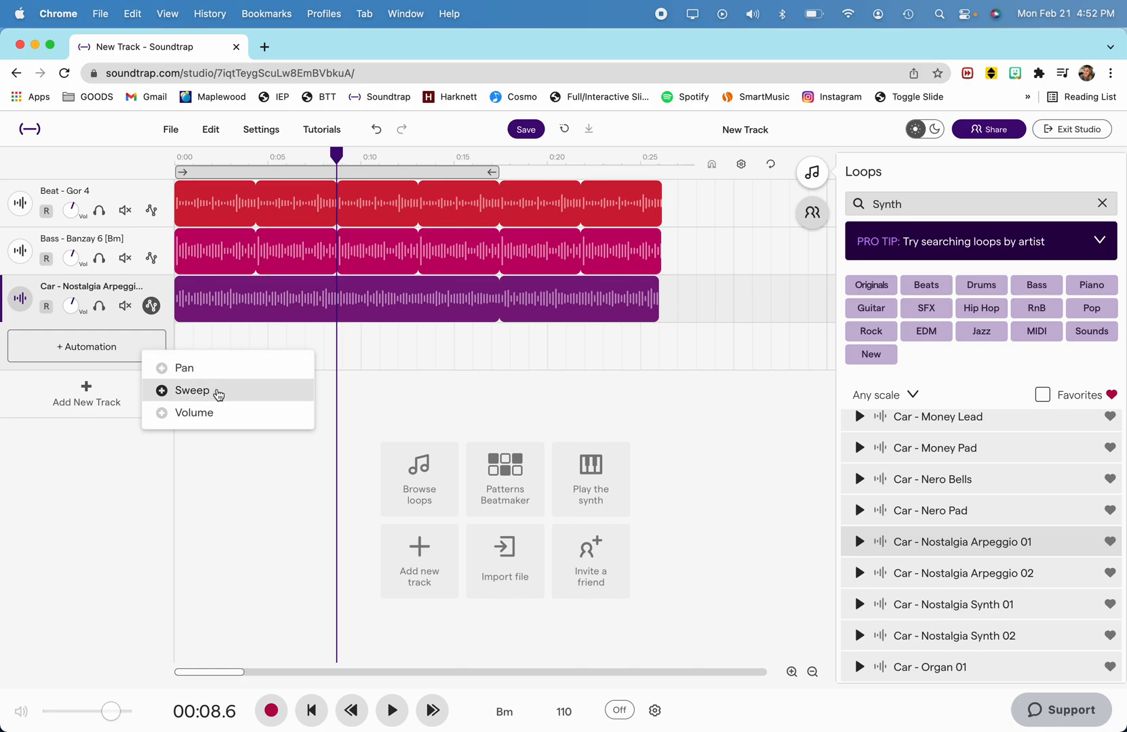
left_click(222, 367)
left_click_drag(197, 347, 268, 336)
left_click_drag(344, 334, 465, 364)
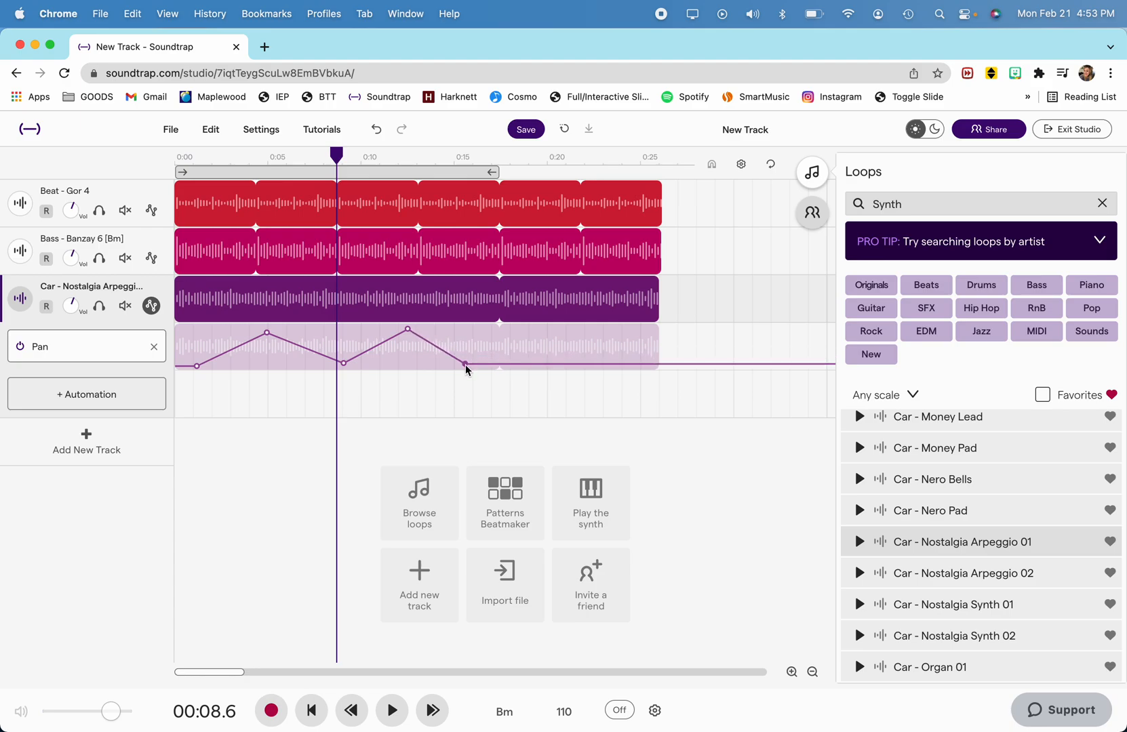
Step: Play the song from the start to hear the panning, stop playback, and hide the Car track's automation lane
left_click(320, 712)
left_click(403, 719)
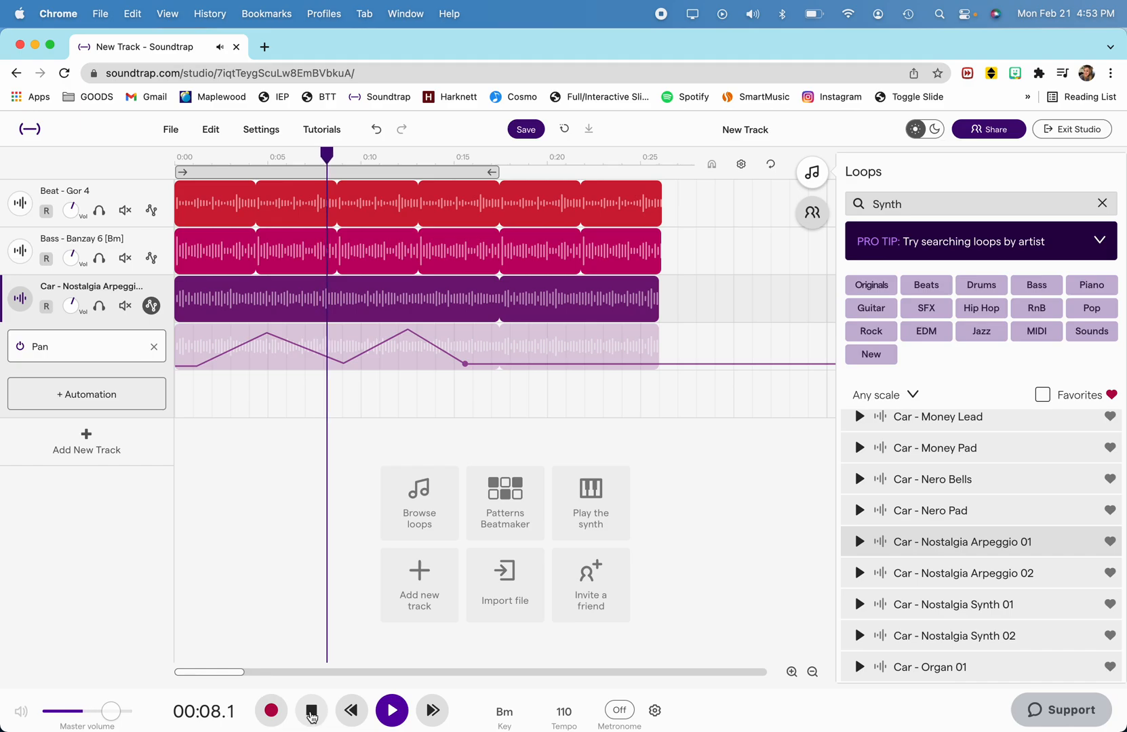
left_click(312, 712)
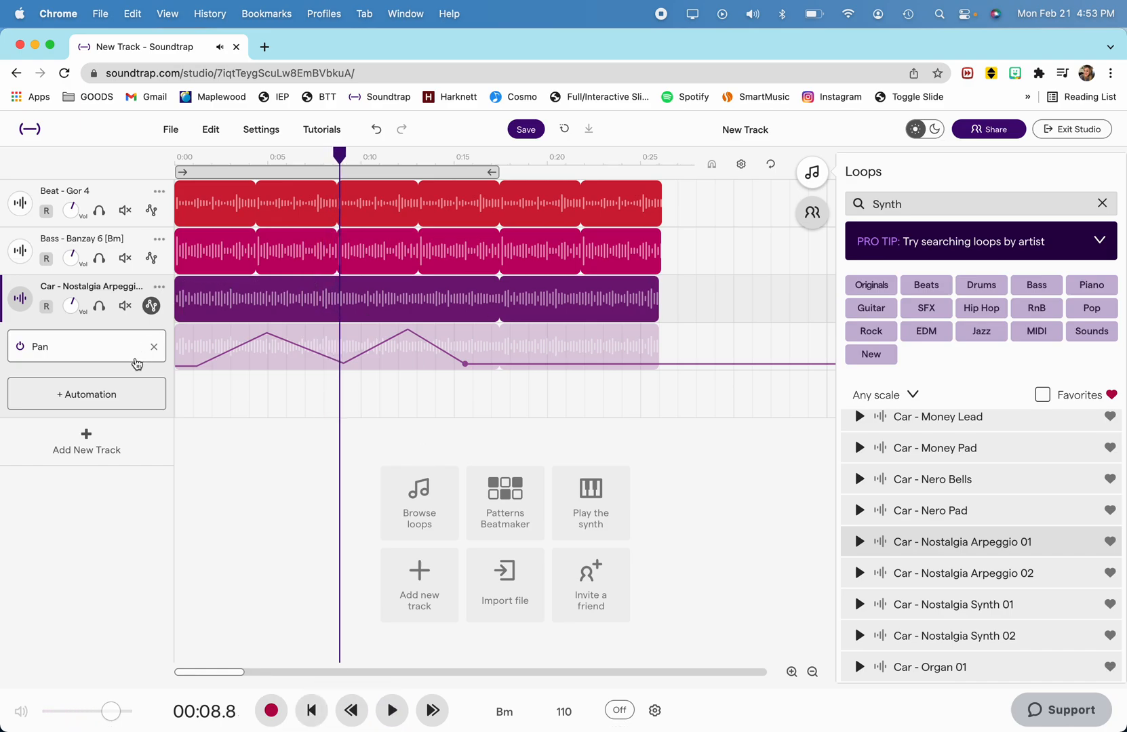
left_click(151, 307)
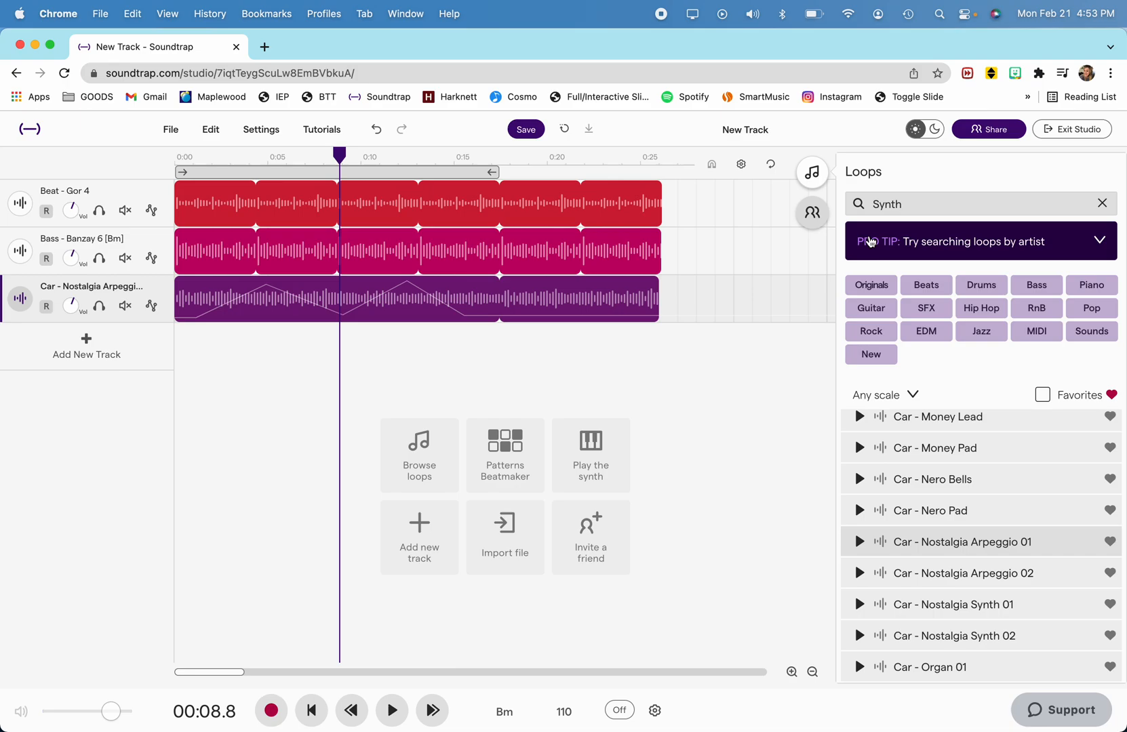
Step: Rename the project Vibes and save it
left_click(750, 129)
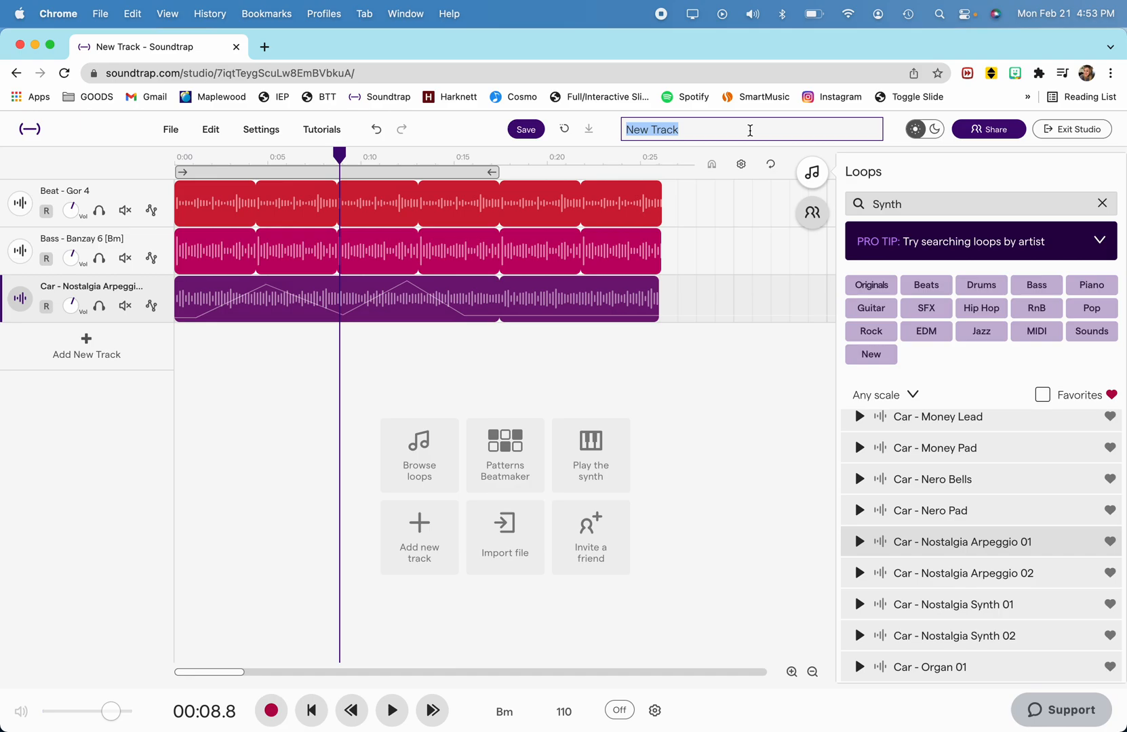
type("Vib")
key("BackSpace")
type("bes")
left_click(719, 373)
left_click(523, 128)
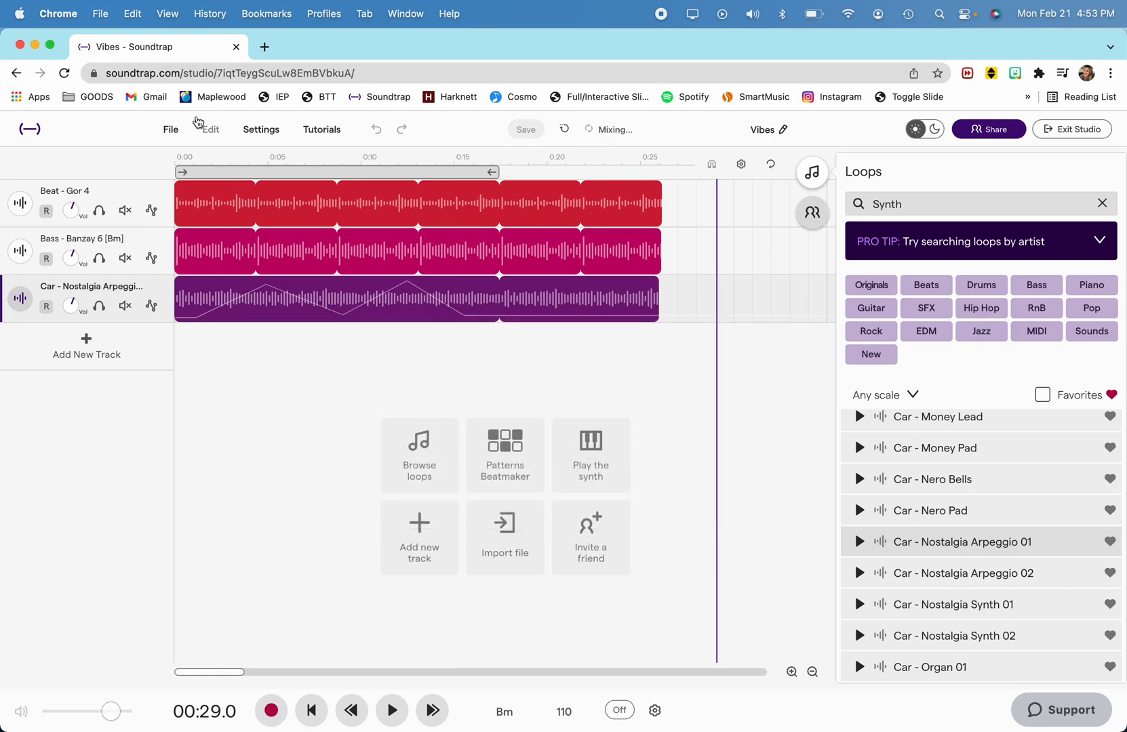
Step: Review the project's available export formats and leave them without exporting
left_click(169, 132)
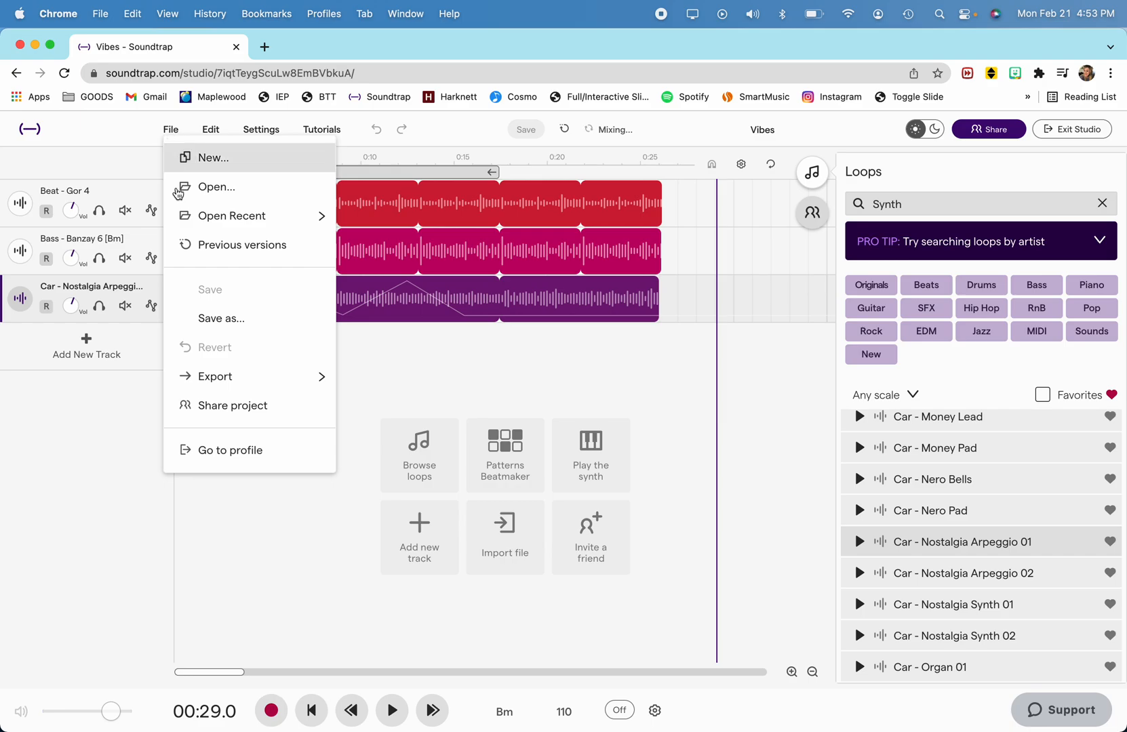
mouse_move(319, 376)
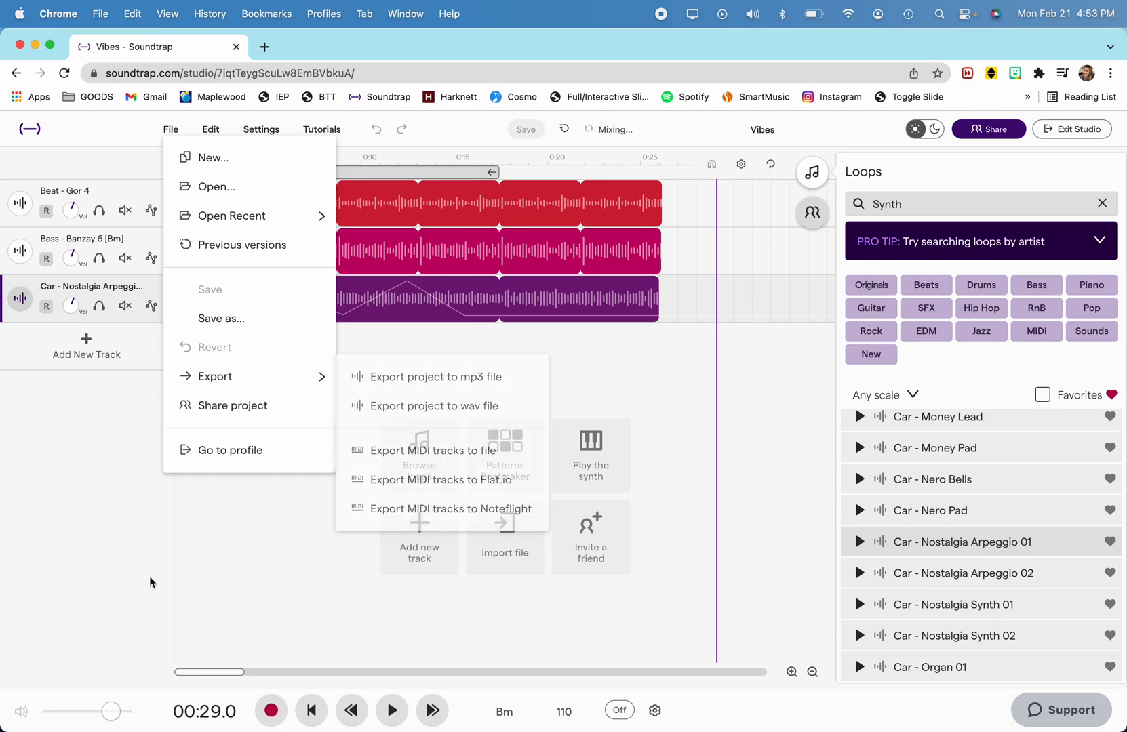
left_click(122, 517)
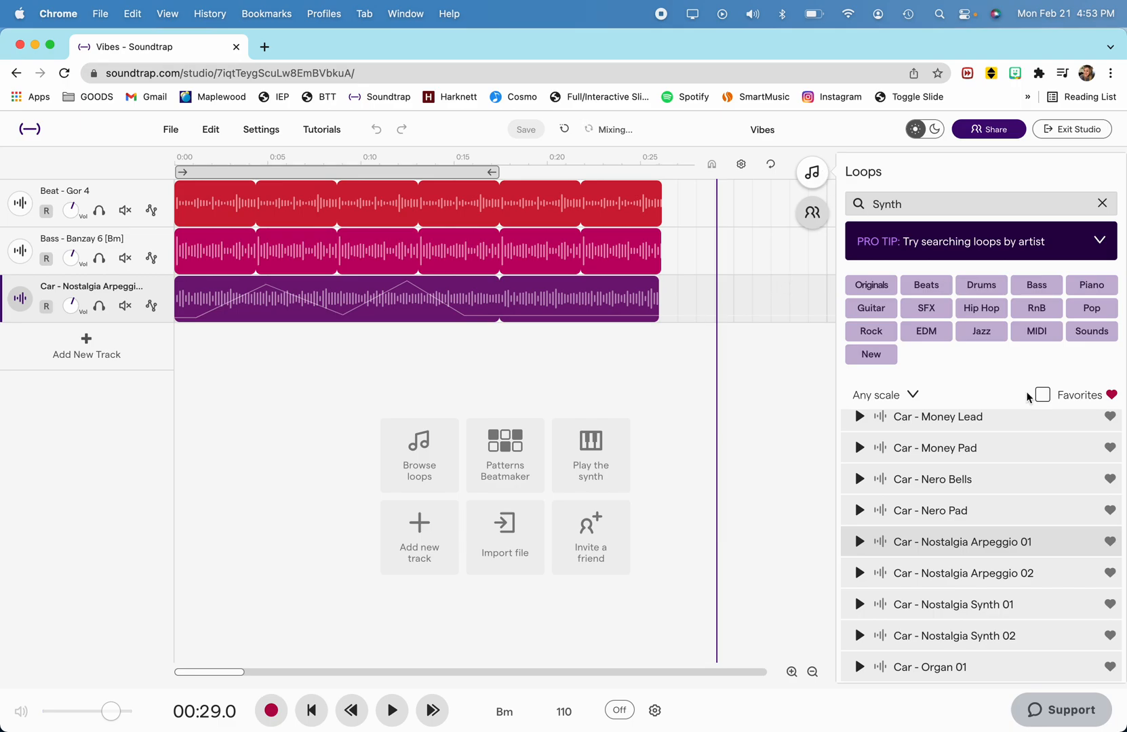
Step: Preview more loops from the Synth results, including Car - Nostalgia Arpeggio 01
left_click(1111, 541)
left_click(858, 541)
scroll(988, 481, "up", 15)
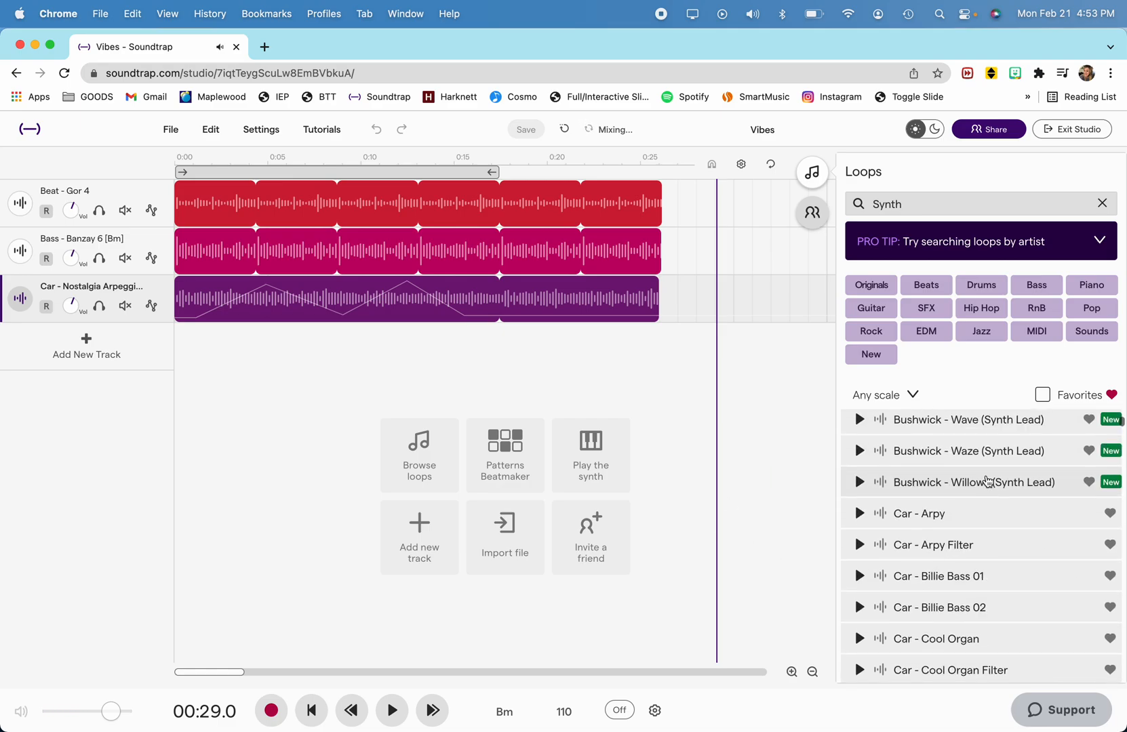
left_click(1088, 466)
left_click(858, 467)
Step: Show all favorite loops without the Synth search, preview Marimba - Suspicion 1 and Cream - A Nice Hiphop Line Synth, and close the loop library
left_click(1042, 394)
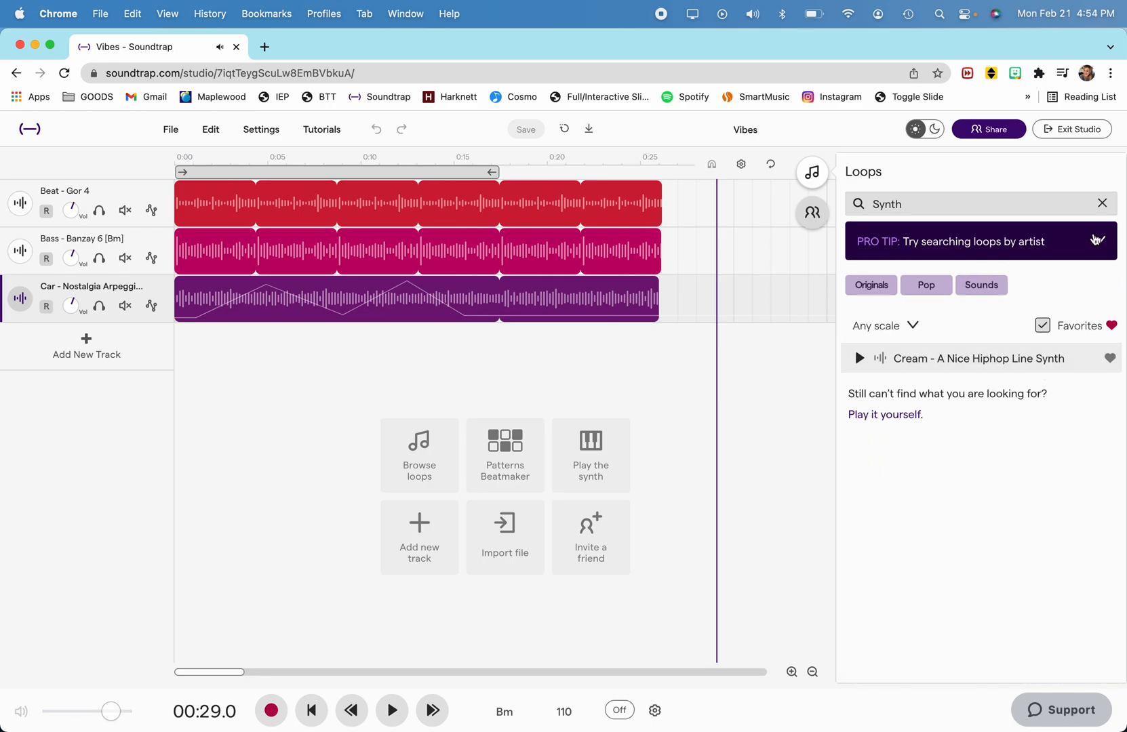
left_click(1102, 203)
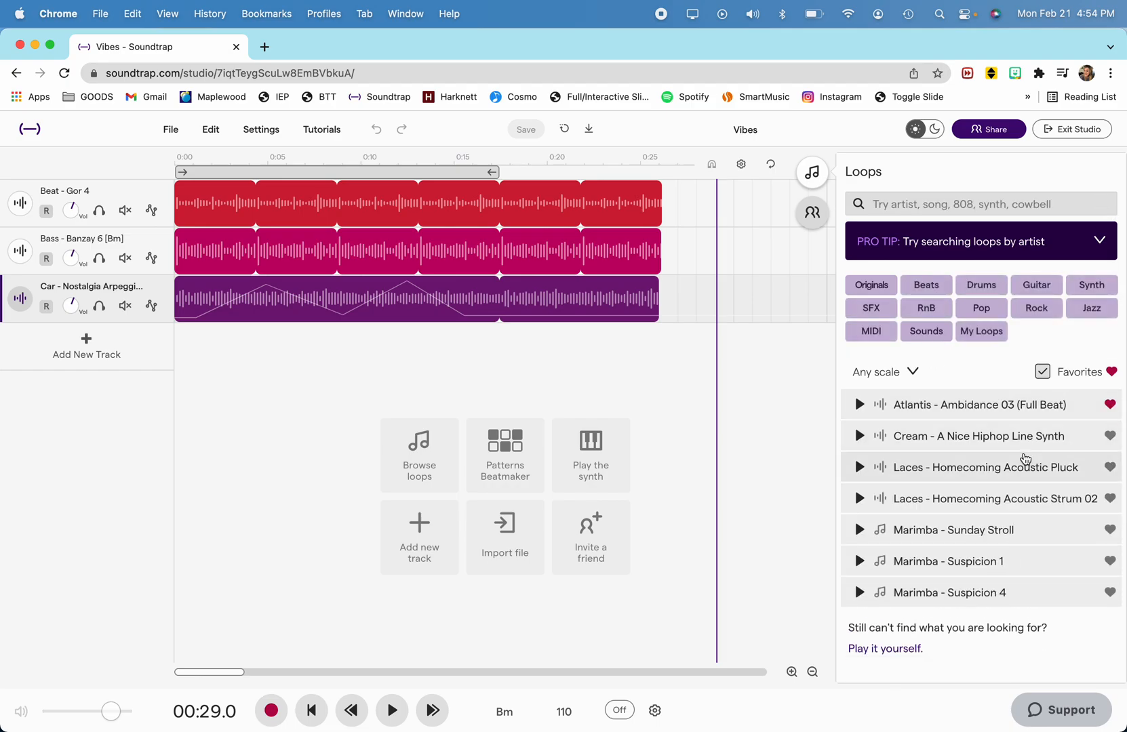
left_click(859, 562)
left_click(859, 562)
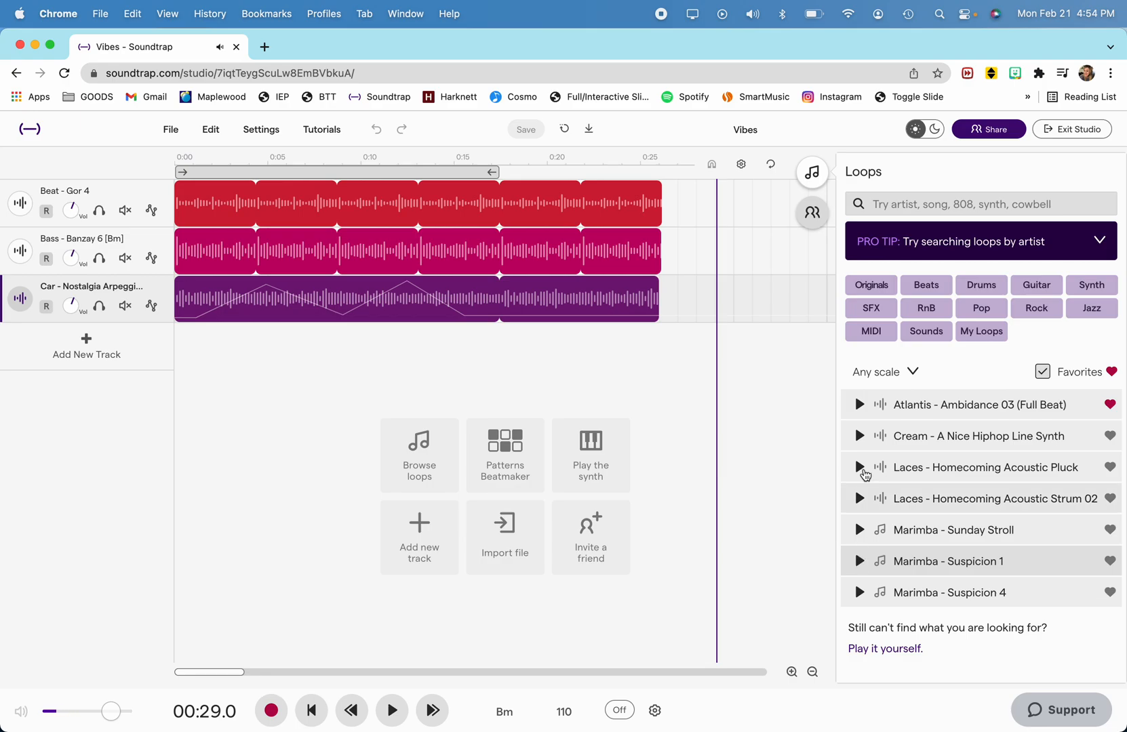
left_click(859, 436)
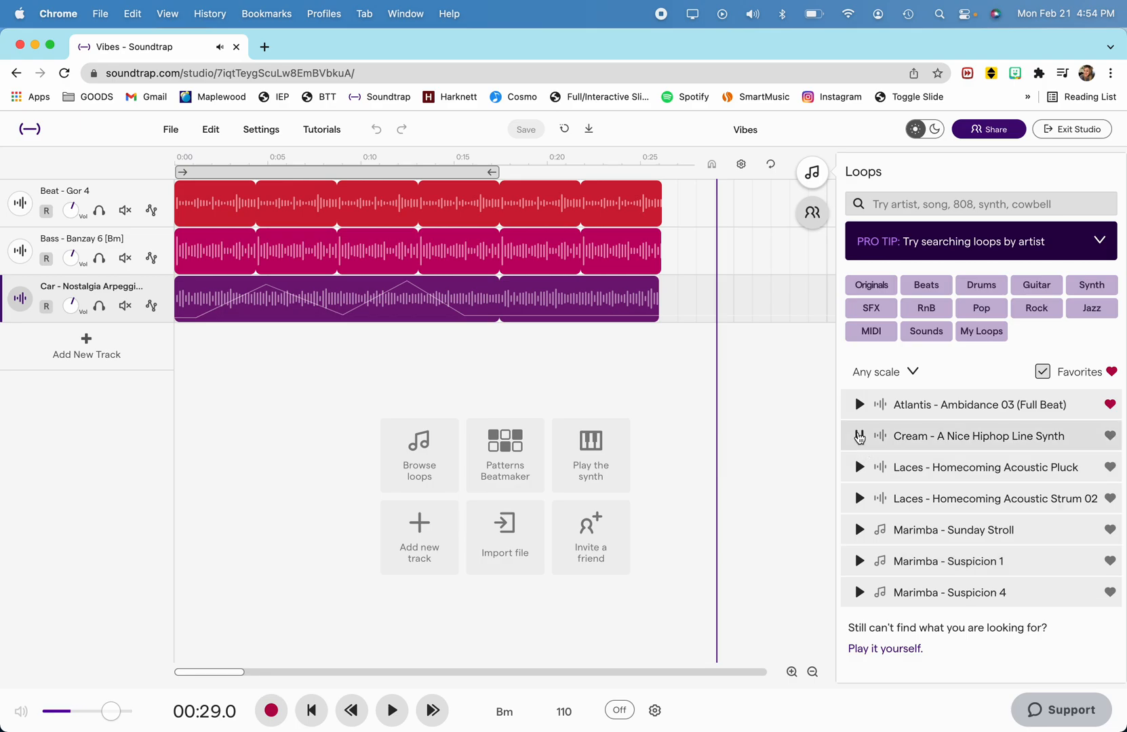
left_click(859, 437)
mouse_move(324, 283)
left_click(812, 179)
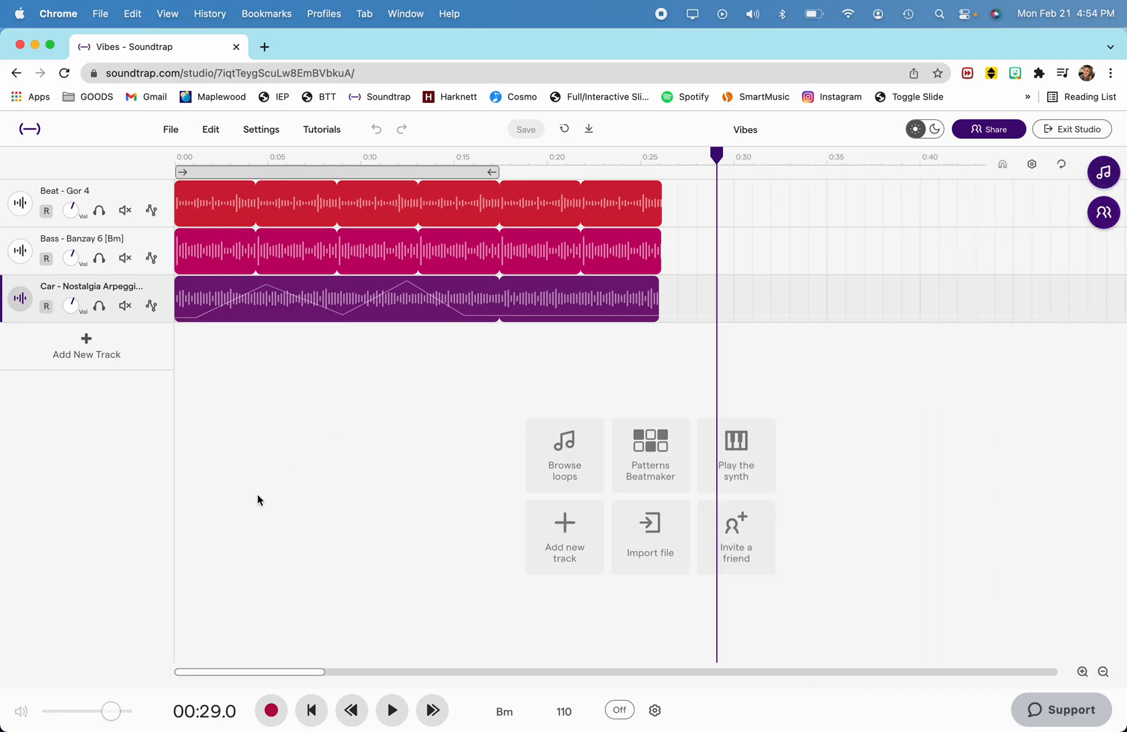